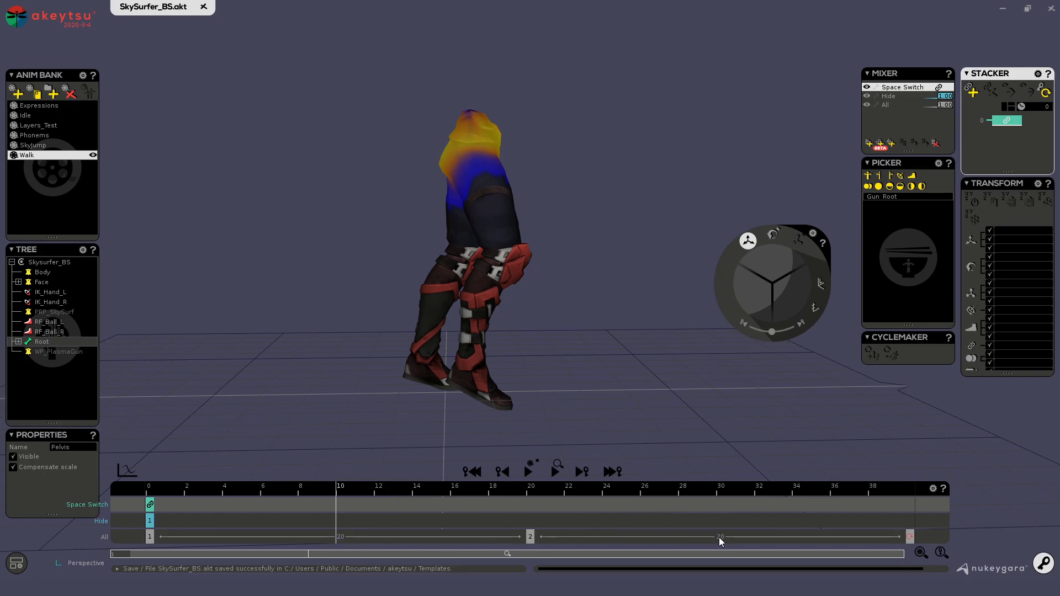
Add a passing-pose key at frame 10 on the All layer, halfway between the keys at frames 0 and 20.
left_click(463, 502)
left_click(529, 536)
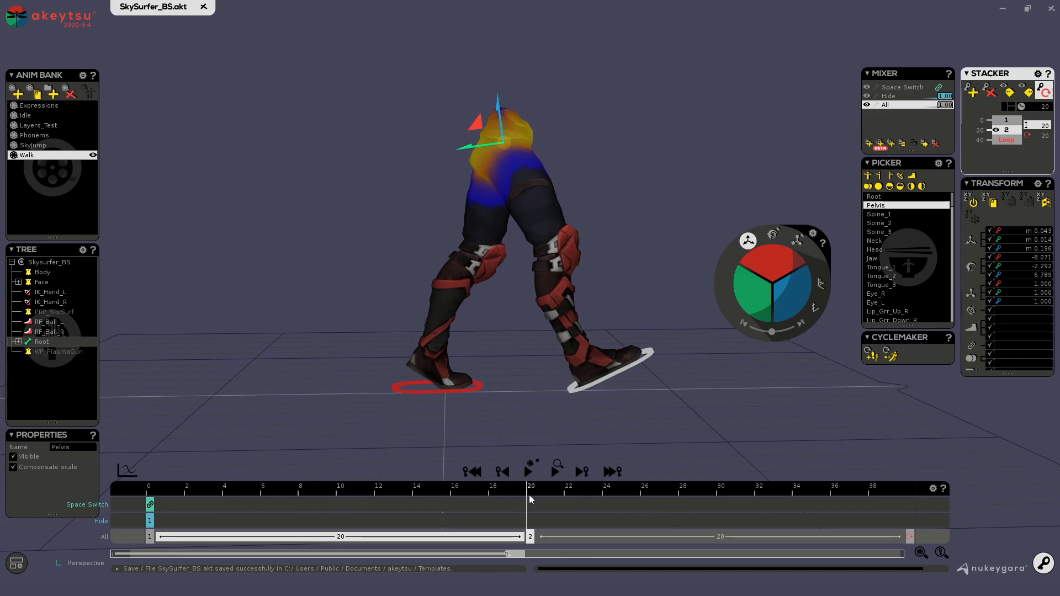
left_click_drag(527, 495, 336, 502)
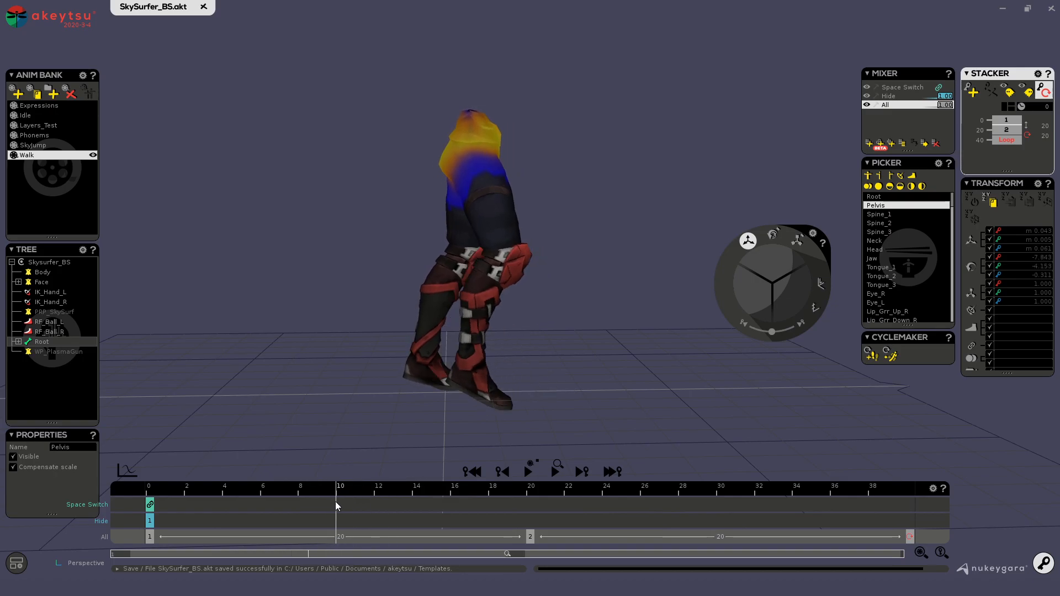
double_click(340, 537)
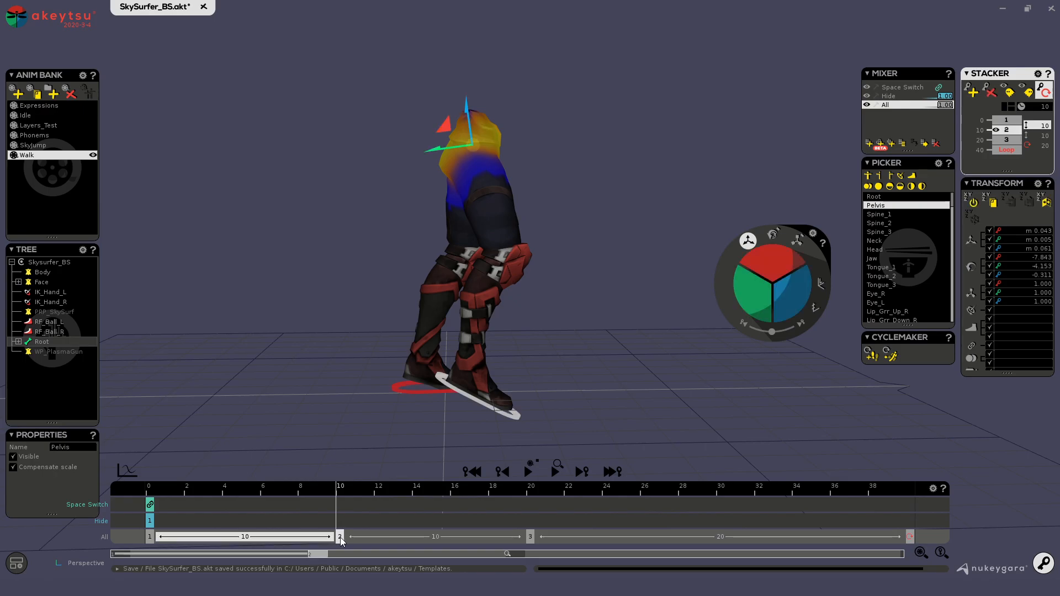
Raise the pelvis at frame 10 to a height (Y) of about 0.02 m.
mouse_move(336, 488)
left_mouse_down()
mouse_move(154, 489)
mouse_move(340, 498)
left_mouse_up()
middle_click_drag(580, 142, 584, 161)
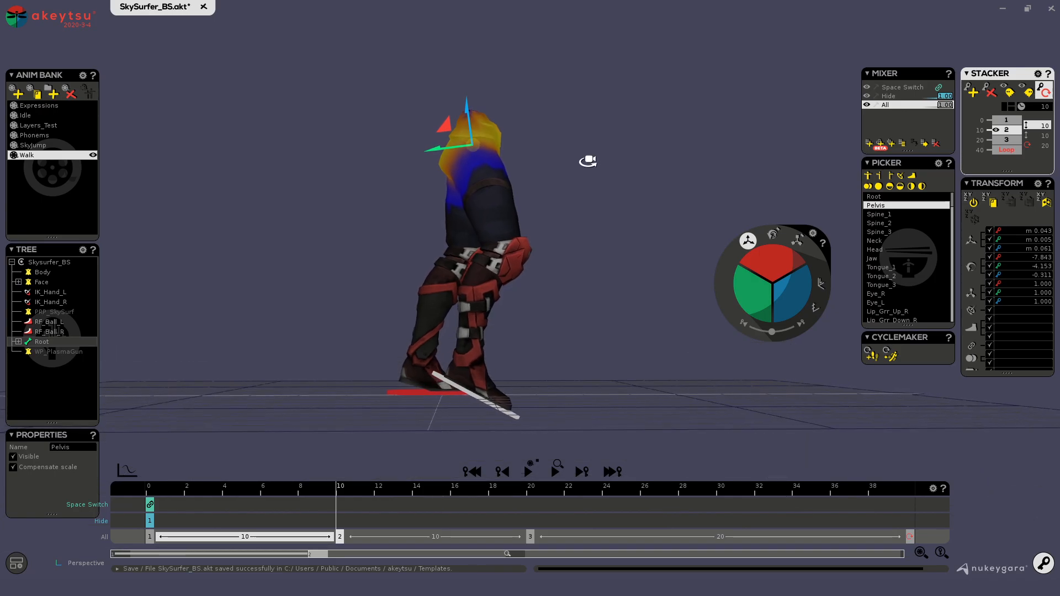
middle_click_drag(522, 128, 528, 140)
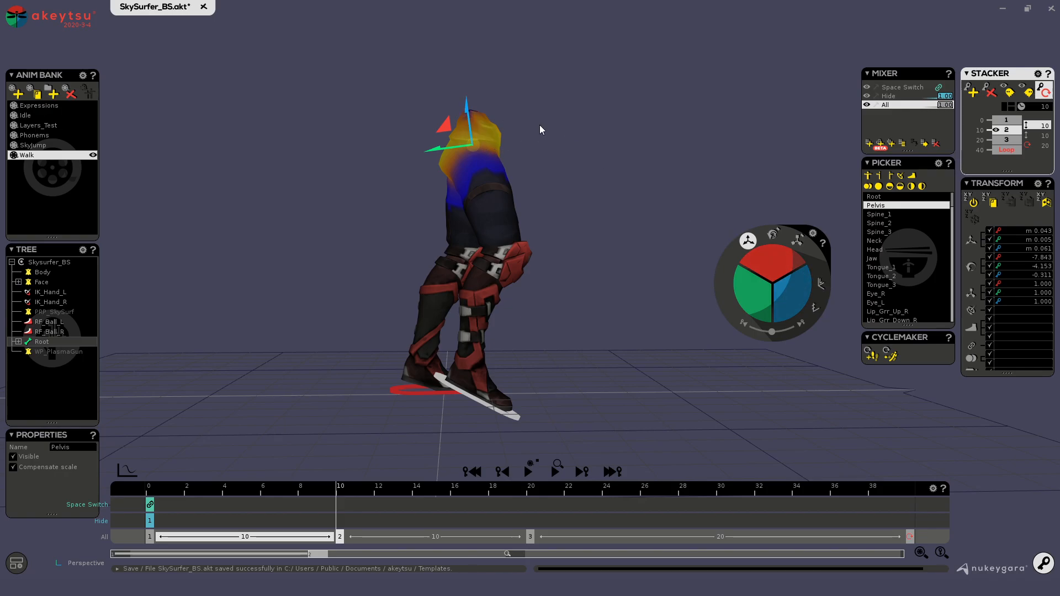
key("w")
left_click_drag(475, 111, 478, 108)
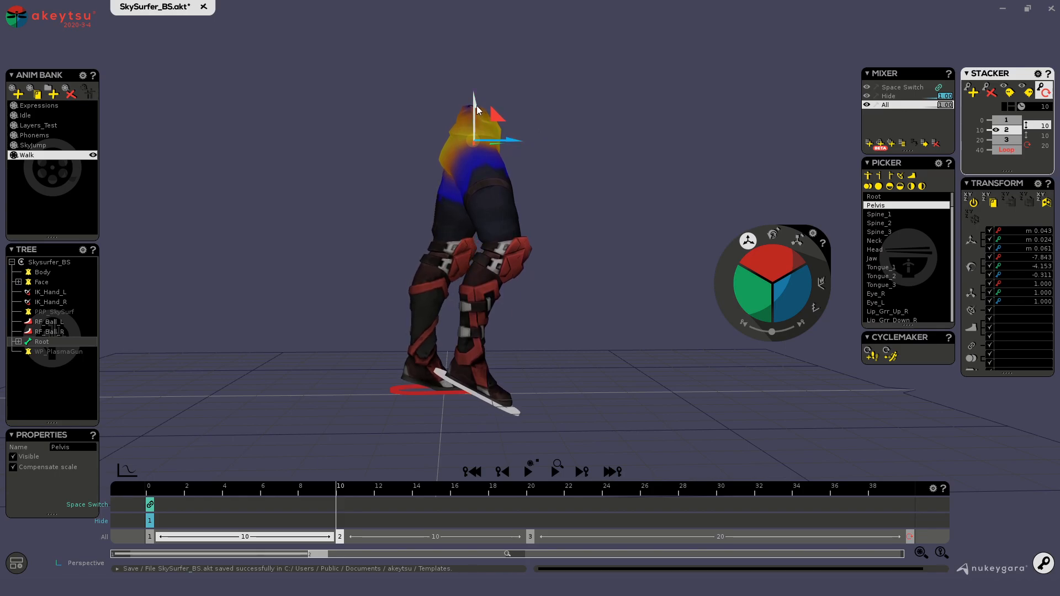
Tilt the pelvis sideways to a Y rotation of about -5.4° and lower it to a height of about 0.019 m.
middle_click_drag(478, 106, 430, 161)
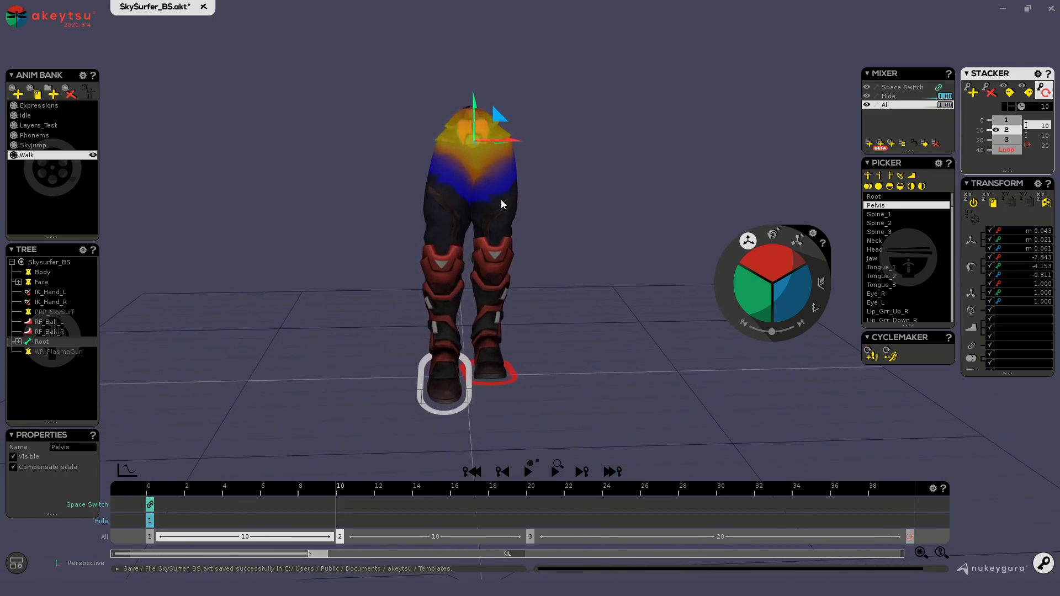
middle_click_drag(606, 194, 603, 189)
left_click(773, 235)
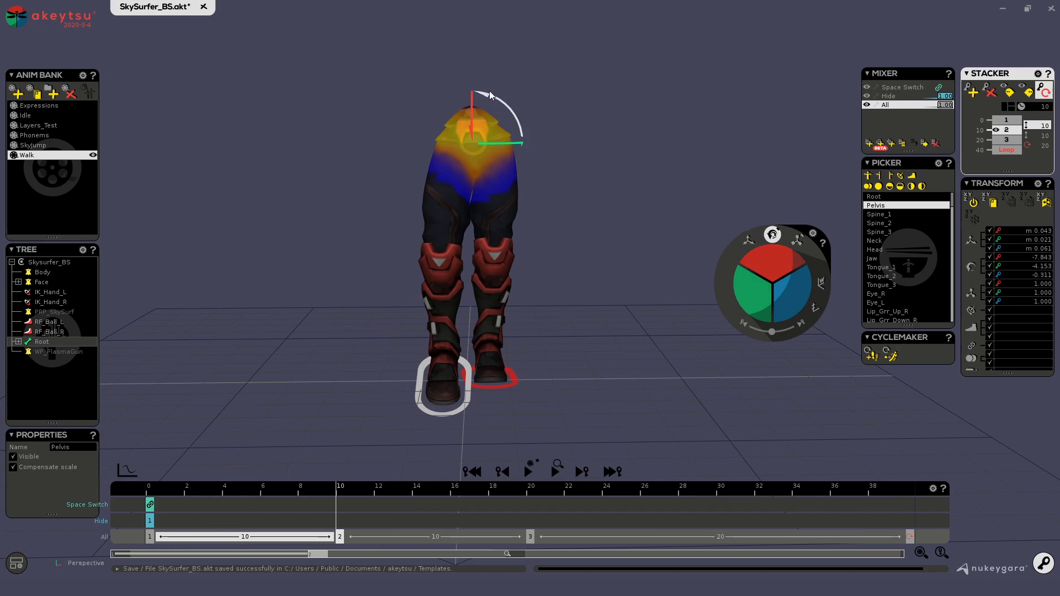
left_click_drag(485, 93, 484, 94)
middle_click_drag(484, 95, 595, 205)
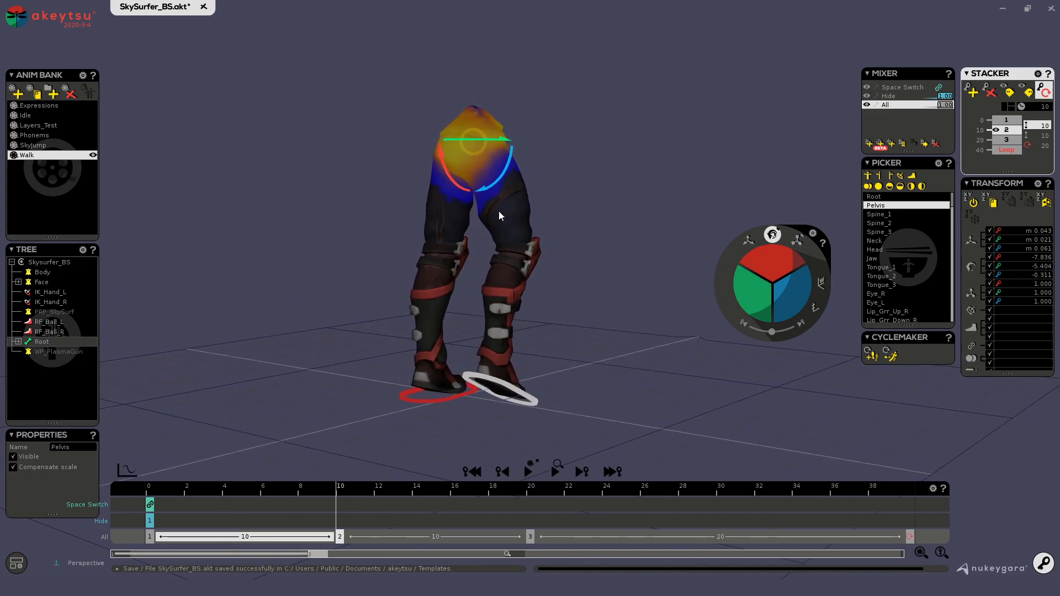
key("w")
left_click_drag(475, 112, 476, 114)
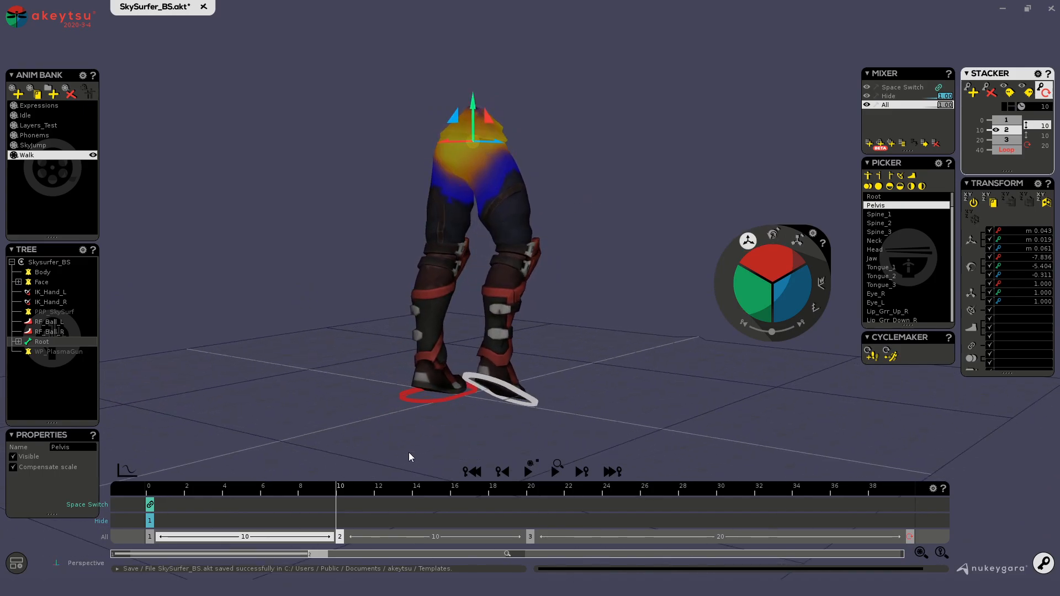
Rotate the Thigh_R joint forward at frame 10 to an X rotation of about 24.5°.
middle_click_drag(405, 399, 516, 254)
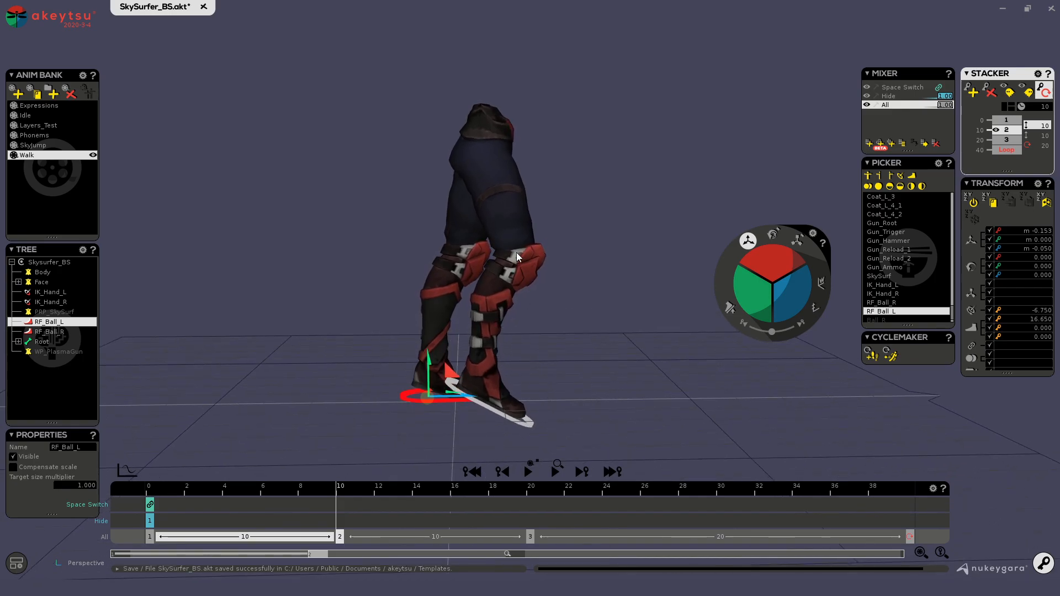
left_click(514, 243)
middle_click_drag(657, 349, 603, 265)
left_click(489, 387)
left_click(499, 165)
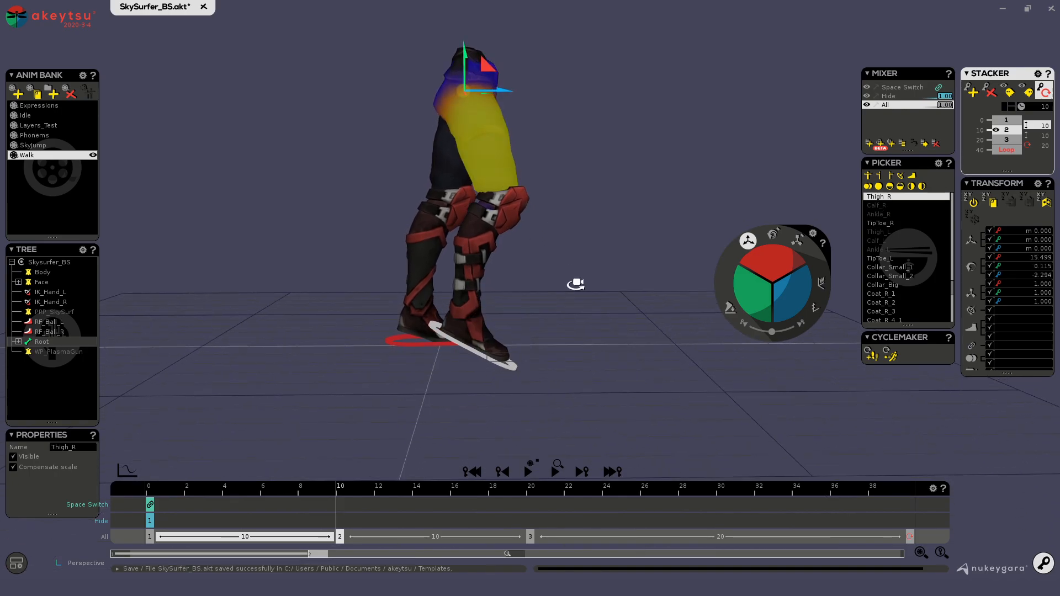
left_click(772, 235)
left_click_drag(784, 264, 797, 269)
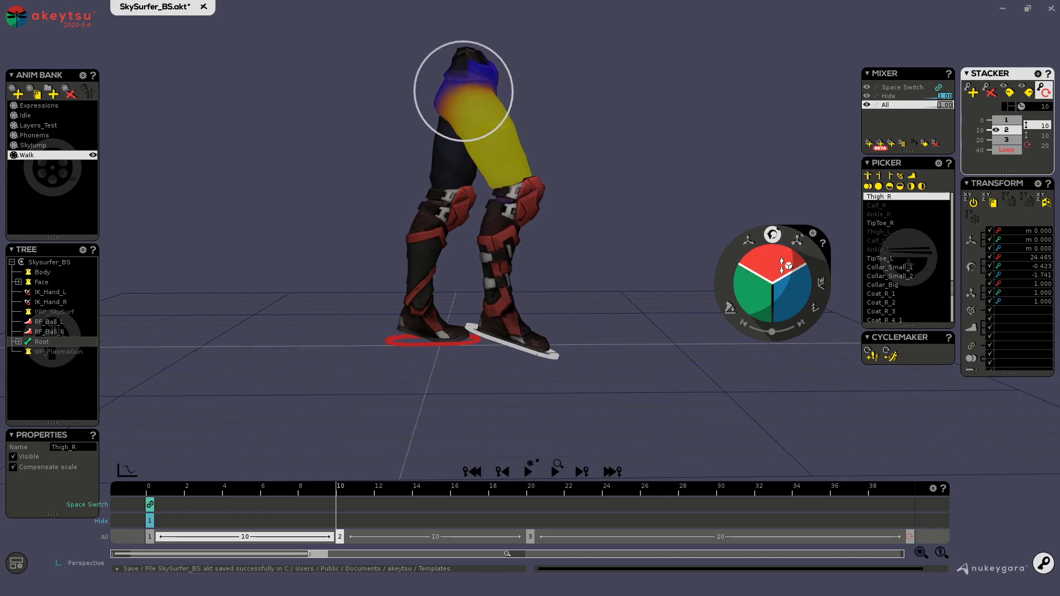
Bend the right calf backward by rotating it about its X axis, and select the right ankle joint.
key("Down")
left_click_drag(772, 260, 789, 276)
key("Down")
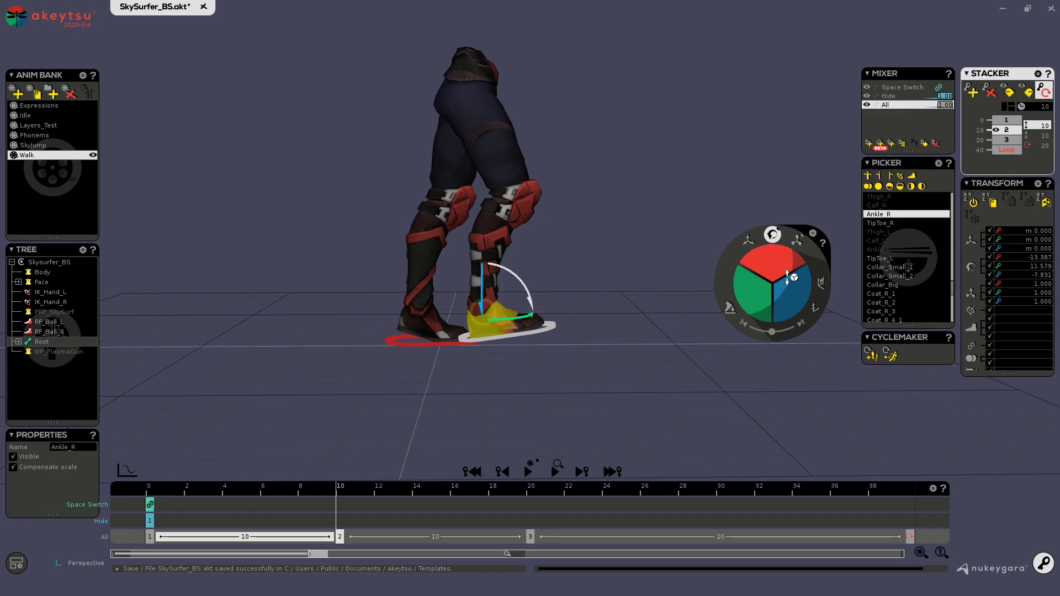
Raise the RF_Ball_R foot controller at frame 10 to a height (Y) of about 0.03 m.
left_click(521, 163)
middle_click_drag(563, 173, 532, 120)
left_click(506, 77)
middle_click_drag(677, 199, 557, 128)
left_click(749, 240)
middle_click_drag(710, 254, 519, 335)
left_click(565, 332)
left_click_drag(504, 307, 508, 310)
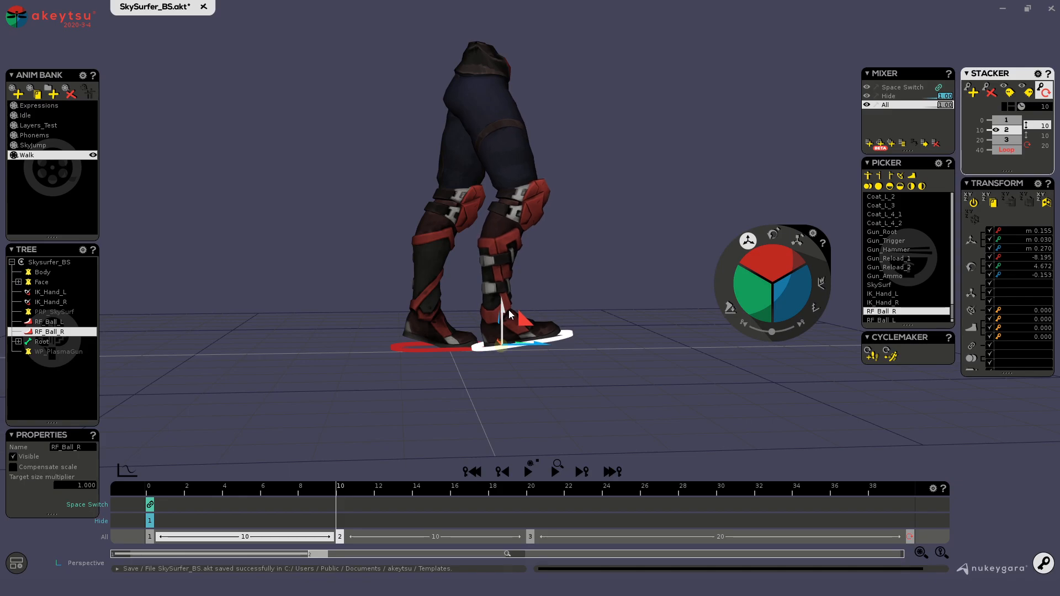
Shift the pelvis sideways over the supporting left foot at frame 10, to an X position of about 0.074 m.
middle_click_drag(578, 374, 600, 289)
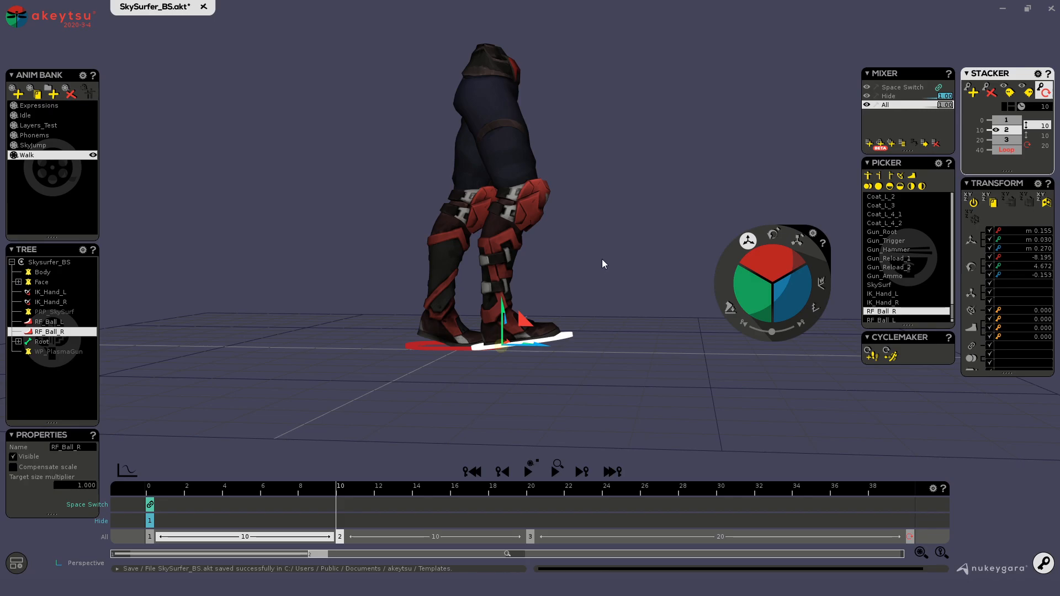
middle_click_drag(621, 256, 656, 260)
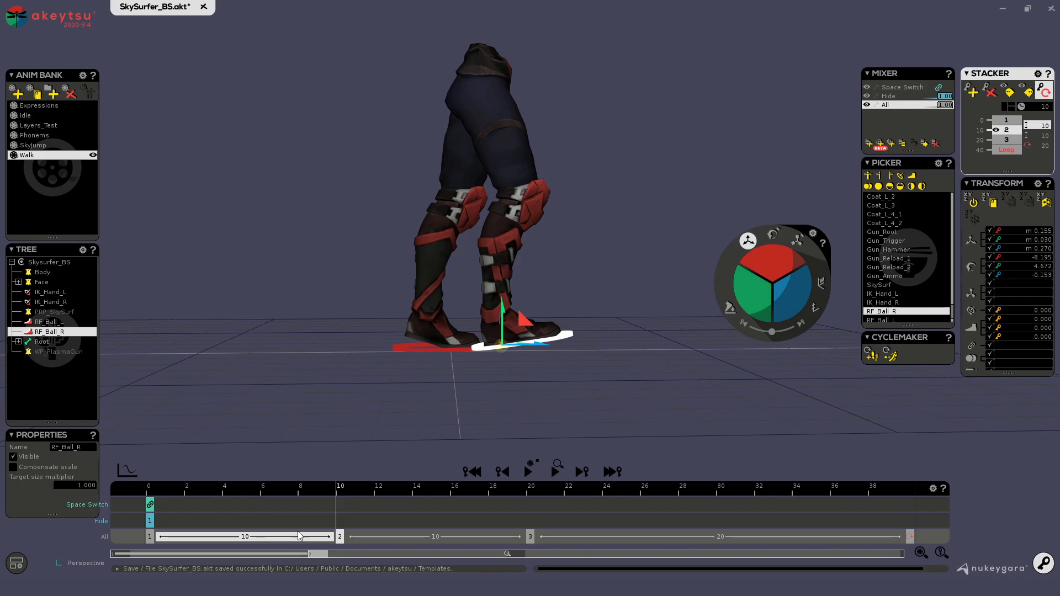
mouse_move(334, 493)
left_mouse_down()
mouse_move(104, 489)
mouse_move(505, 497)
mouse_move(115, 474)
mouse_move(291, 487)
mouse_move(440, 469)
mouse_move(245, 469)
mouse_move(208, 488)
mouse_move(449, 480)
mouse_move(143, 486)
mouse_move(337, 493)
left_mouse_up()
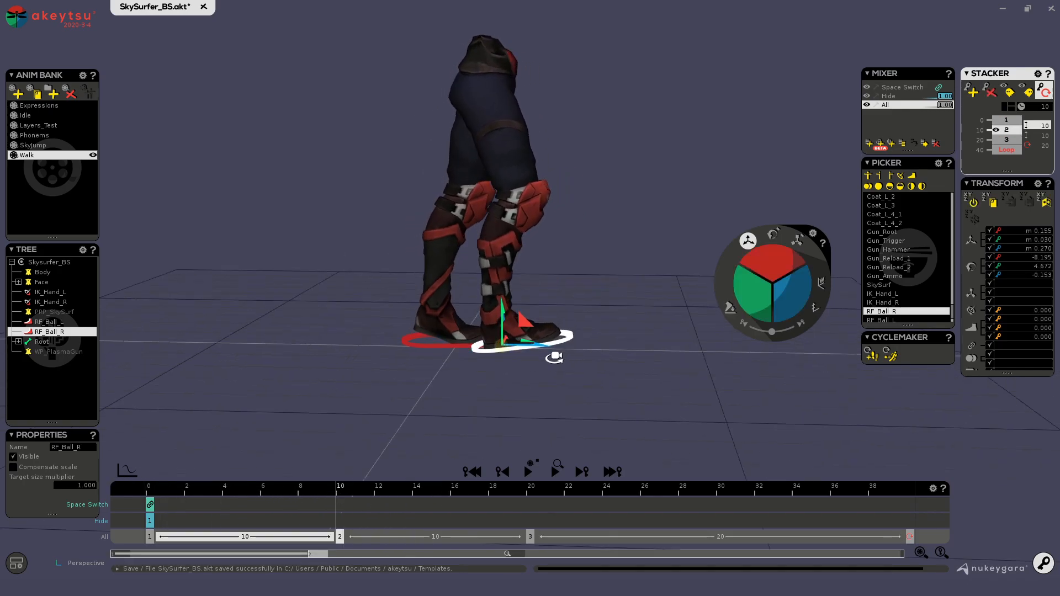
middle_click_drag(561, 355, 436, 357)
left_click(552, 65)
middle_click_drag(644, 132, 671, 138)
left_click_drag(572, 73, 582, 72)
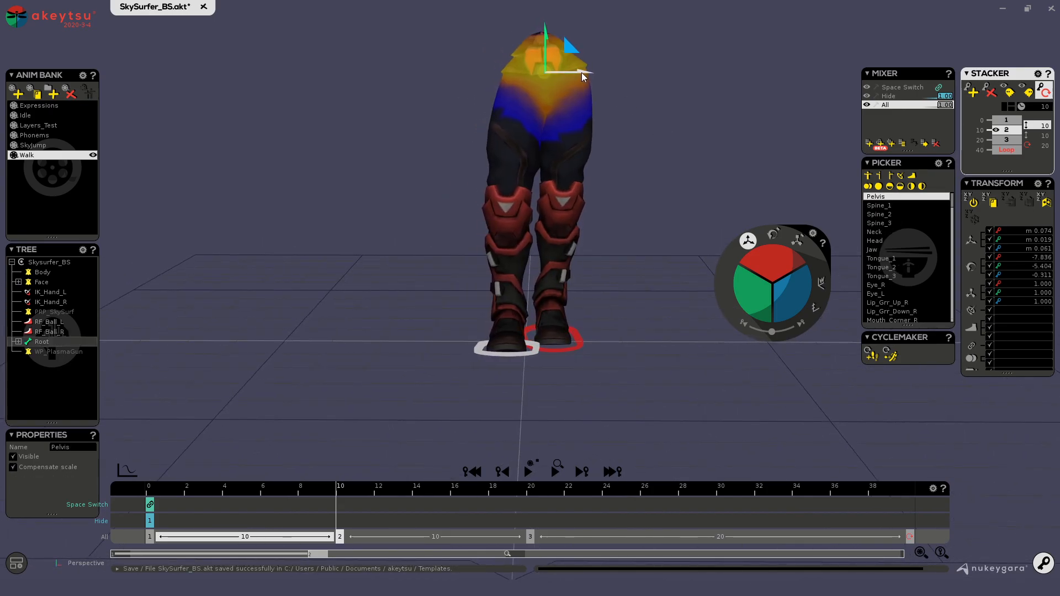
Shift the pelvis sideways toward the left foot at frame 20, to an X position of about 0.067 m.
left_click_drag(340, 489, 526, 442)
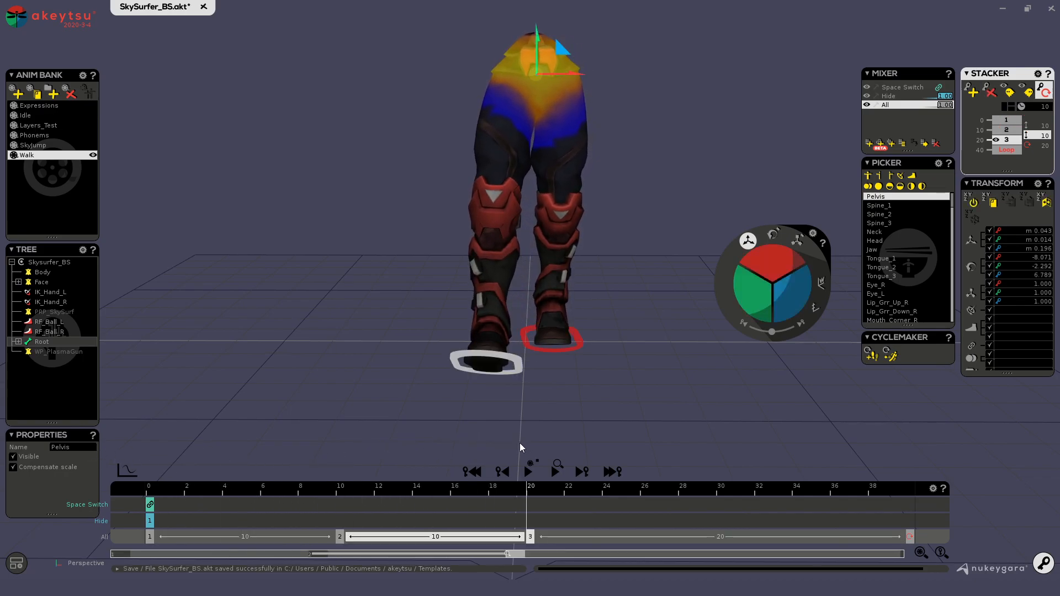
middle_click_drag(576, 70, 573, 73)
left_click_drag(572, 73, 579, 74)
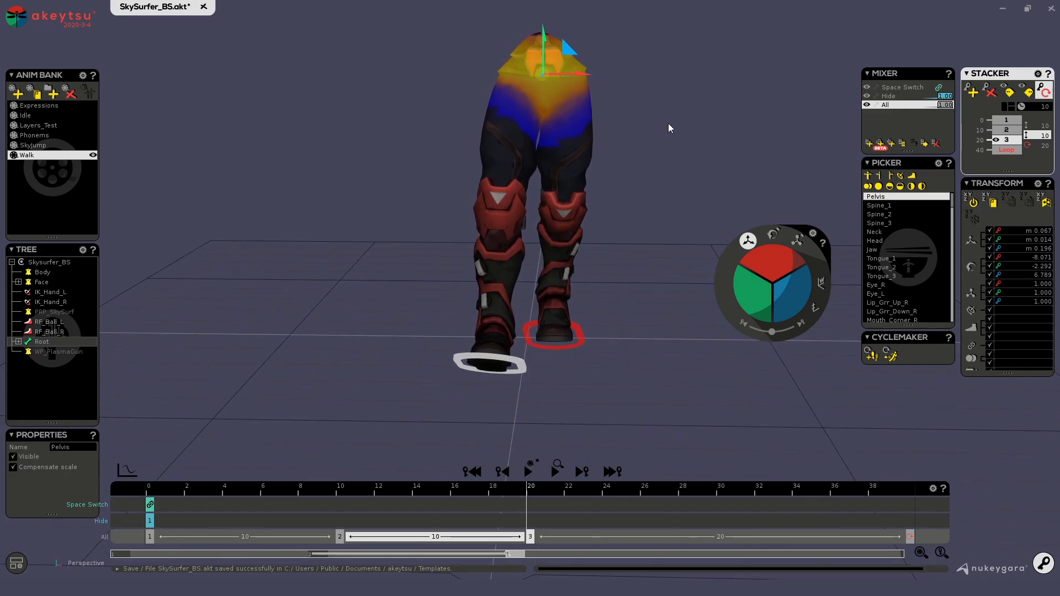
middle_click_drag(772, 149, 639, 181)
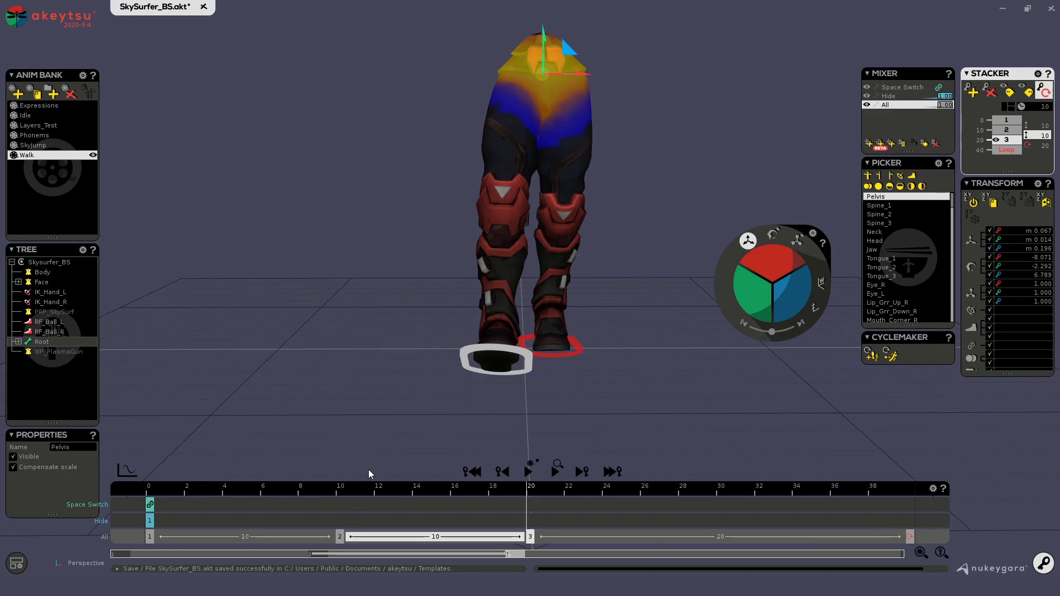
Move the RF_Ball_R foot controller slightly outward at frame 20, to an X position of about 0.136 m.
left_click(525, 362)
left_click_drag(536, 369, 531, 368)
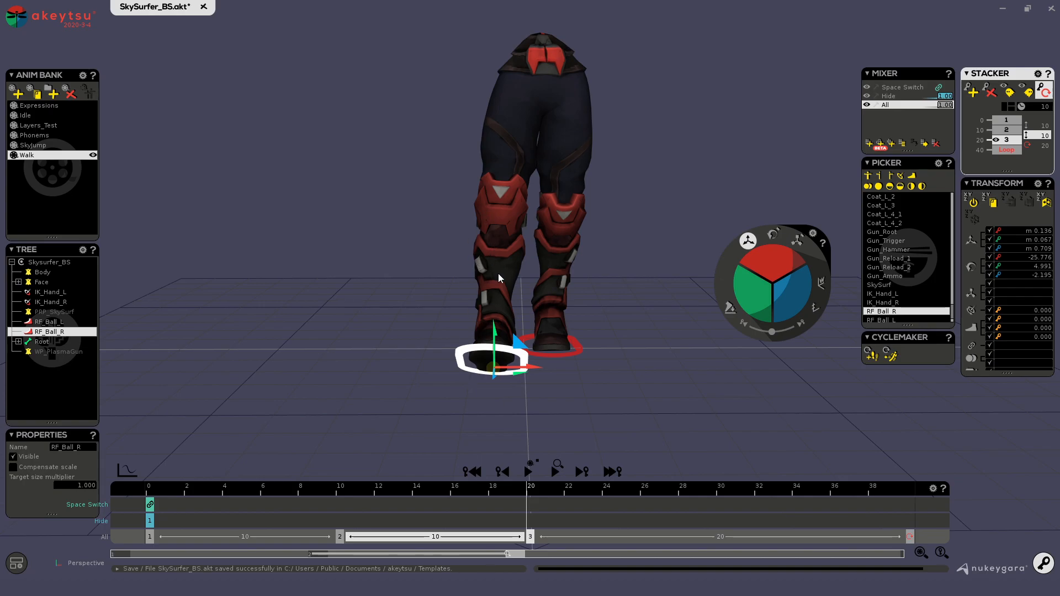
Scrub between frames 9 and 20 with the pelvis selected, and examine its sideways motion over the feet from several angles.
left_click(556, 68)
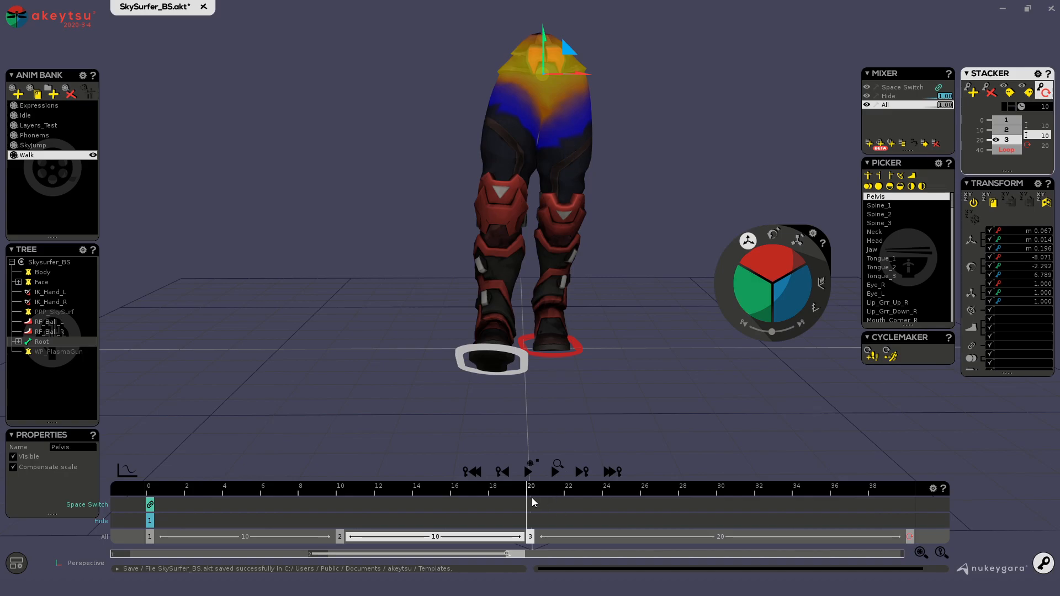
mouse_move(516, 491)
left_mouse_down()
mouse_move(181, 500)
mouse_move(521, 494)
mouse_move(156, 486)
mouse_move(490, 489)
mouse_move(234, 473)
mouse_move(528, 497)
left_mouse_up()
key("Up")
key("Down")
key("Up")
key("Up")
key("Down")
key("Down")
right_click_drag(376, 338, 514, 272)
key("Down")
left_click_drag(365, 489, 310, 487)
right_click_drag(326, 452, 185, 360)
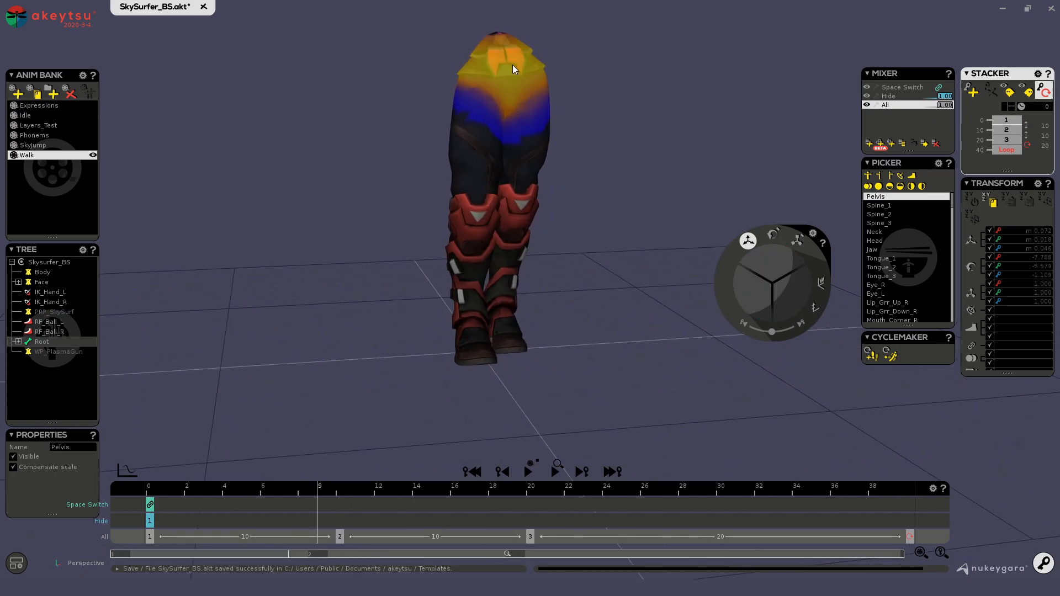
right_click_drag(436, 204, 615, 172)
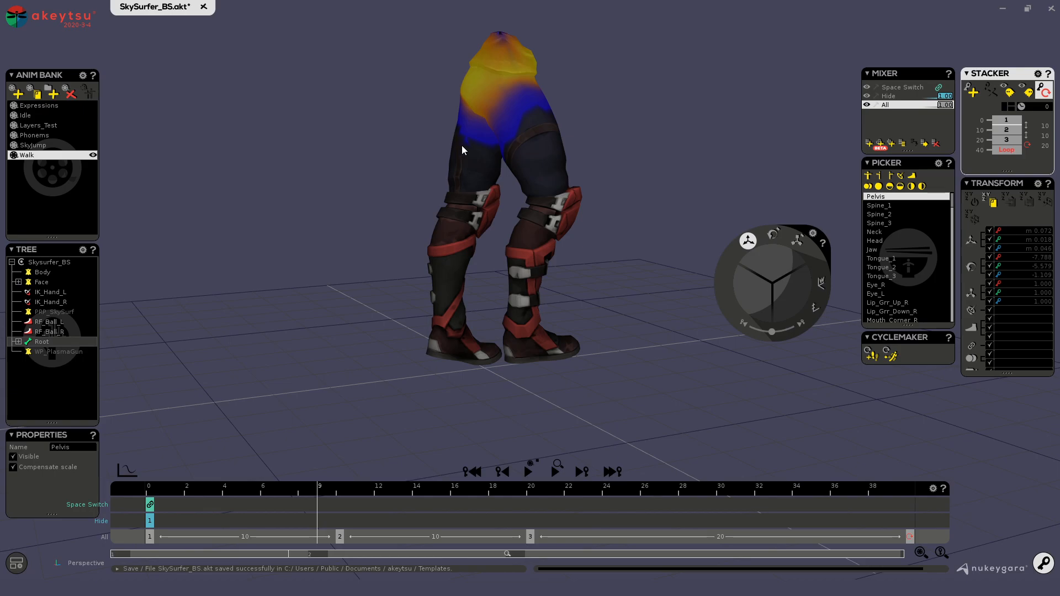
middle_click_drag(343, 191, 508, 77)
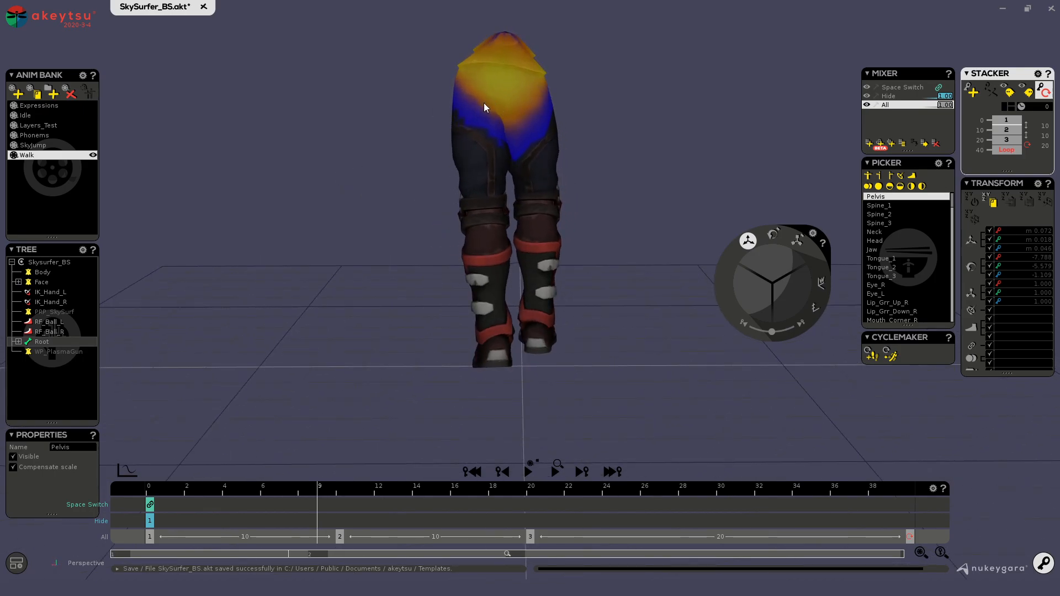
middle_click_drag(399, 196, 738, 205)
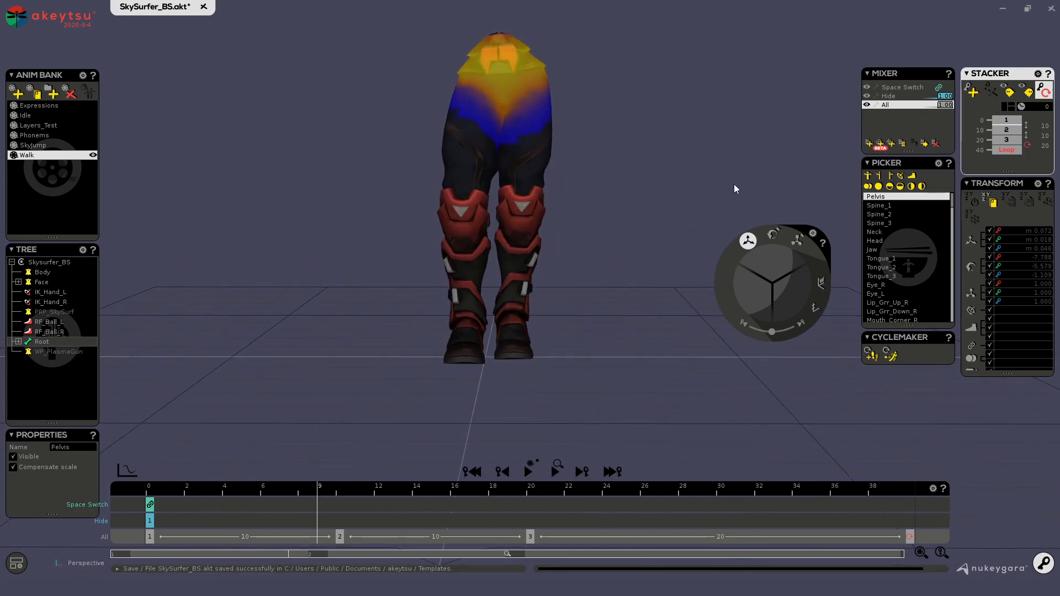
Move the RF_Ball_R foot controller inward toward the supporting foot at frame 10, to an X position of about 0.187 m.
left_click_drag(315, 493, 338, 517)
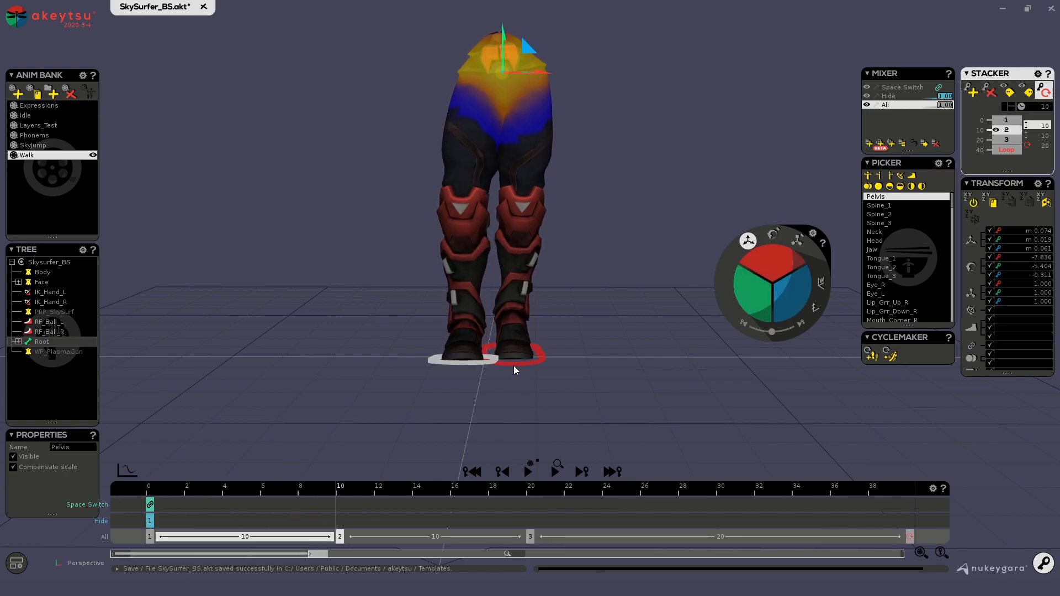
left_click(490, 358)
middle_click_drag(318, 389, 349, 405)
middle_click_drag(554, 250, 553, 311)
middle_click_drag(533, 361, 566, 360)
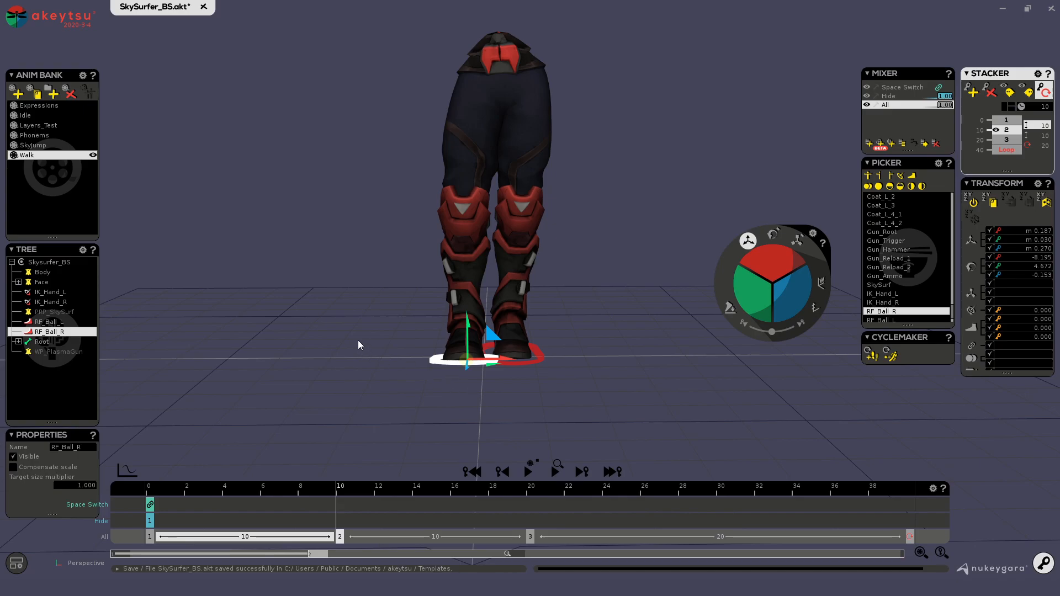
Examine the spacing between the two feet at frame 10 from the back and the front.
right_click_drag(382, 260, 688, 299)
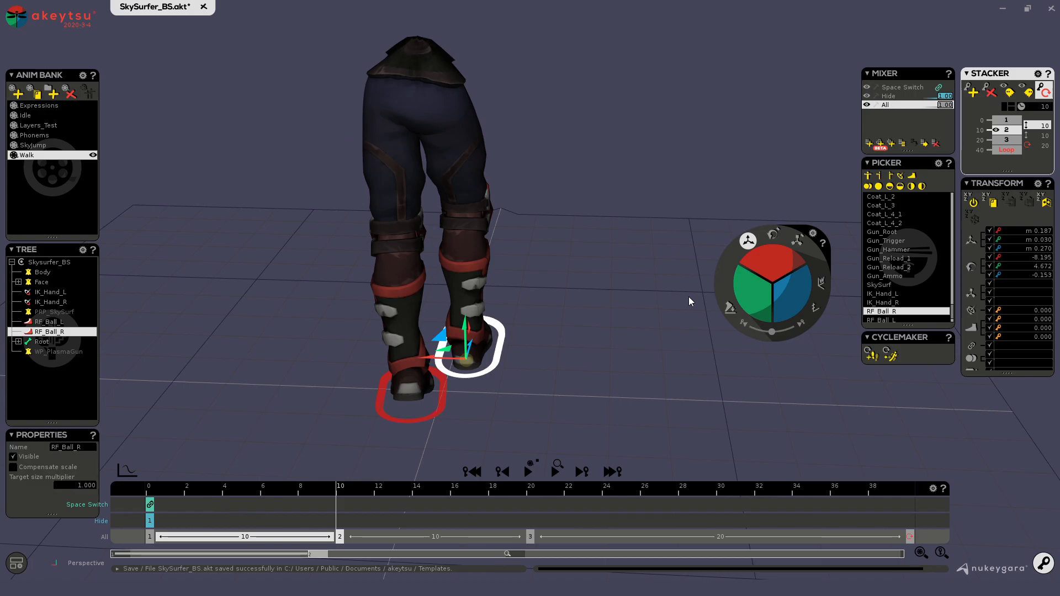
right_click_drag(665, 293, 323, 283)
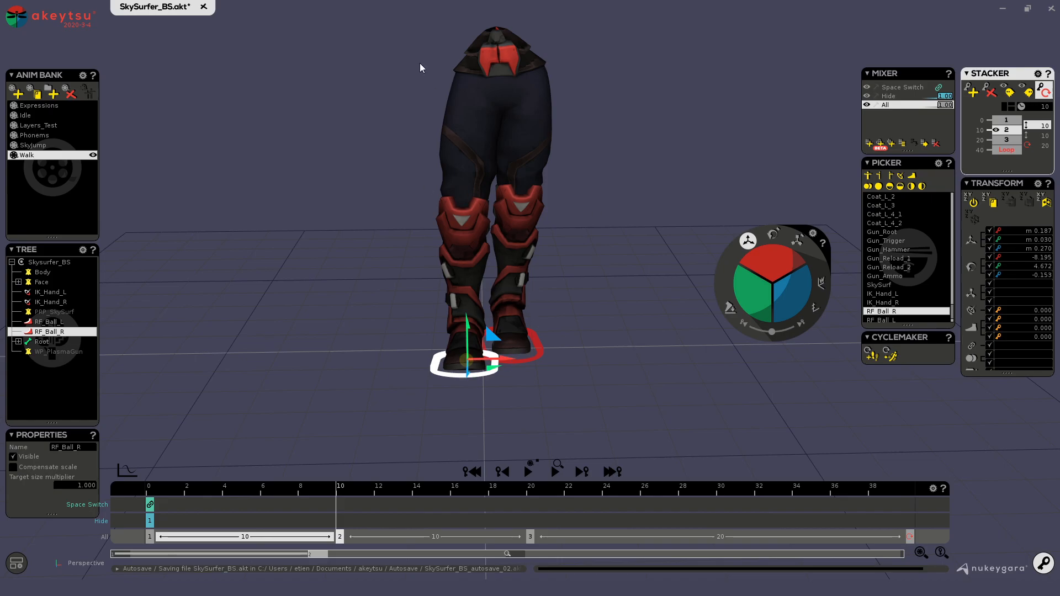
right_click_drag(425, 170, 407, 159, "alt")
middle_click_drag(407, 159, 402, 210, "alt")
mouse_move(403, 209)
right_mouse_down("alt")
mouse_move(423, 212)
mouse_move(417, 202)
right_mouse_up("alt")
middle_click_drag(417, 202, 393, 197, "alt")
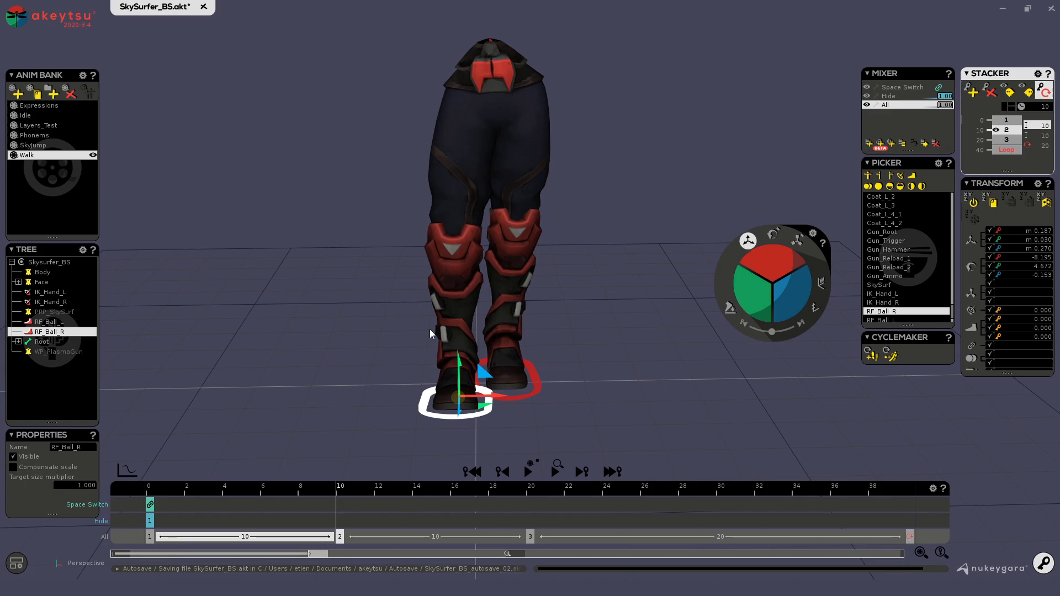
Review the start of the stride, and move the RF_Ball_R foot controller outward at frame 10 to about 0.038 m in X.
left_click_drag(348, 492, 120, 500)
left_click_drag(482, 364, 479, 289, "alt")
left_click_drag(167, 488, 333, 538)
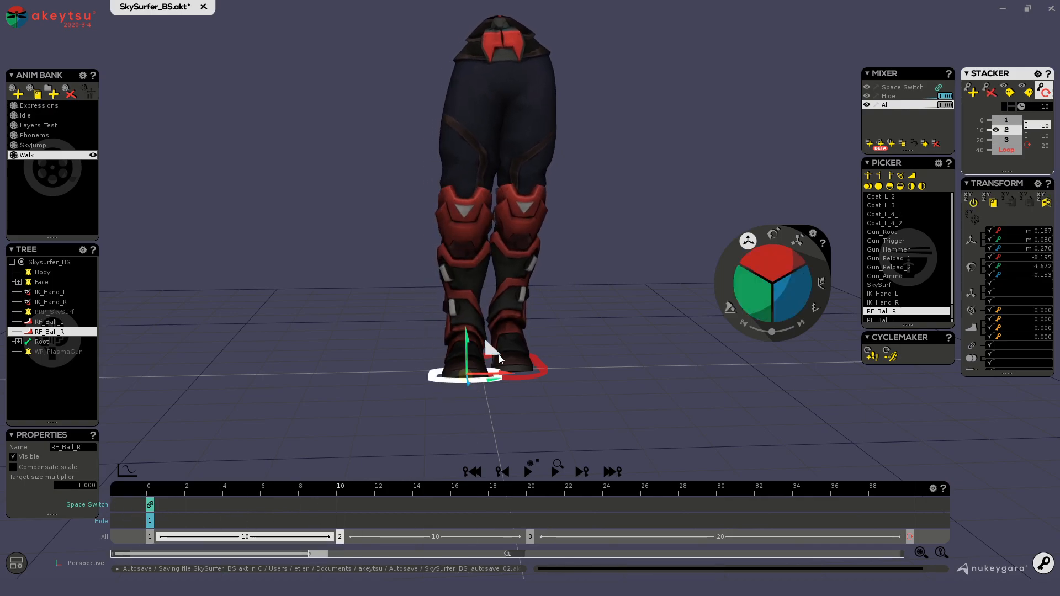
left_click_drag(508, 370, 459, 371)
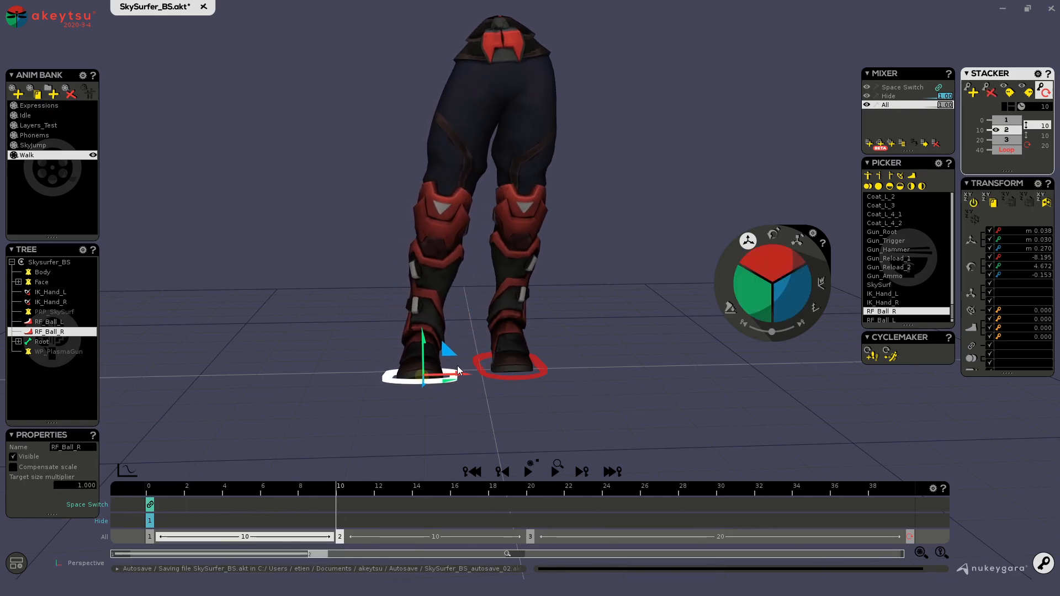
Shift the RF_Ball_R foot controller sideways to about 0.161 m in X at frame 0 and about 0.154 m at frame 20.
mouse_move(342, 499)
left_mouse_down()
mouse_move(117, 474)
mouse_move(530, 502)
mouse_move(217, 479)
mouse_move(353, 479)
mouse_move(476, 495)
mouse_move(87, 475)
mouse_move(340, 486)
mouse_move(184, 492)
mouse_move(498, 506)
mouse_move(299, 495)
mouse_move(227, 505)
mouse_move(340, 499)
left_mouse_up()
key("Up")
left_click_drag(475, 288, 487, 289)
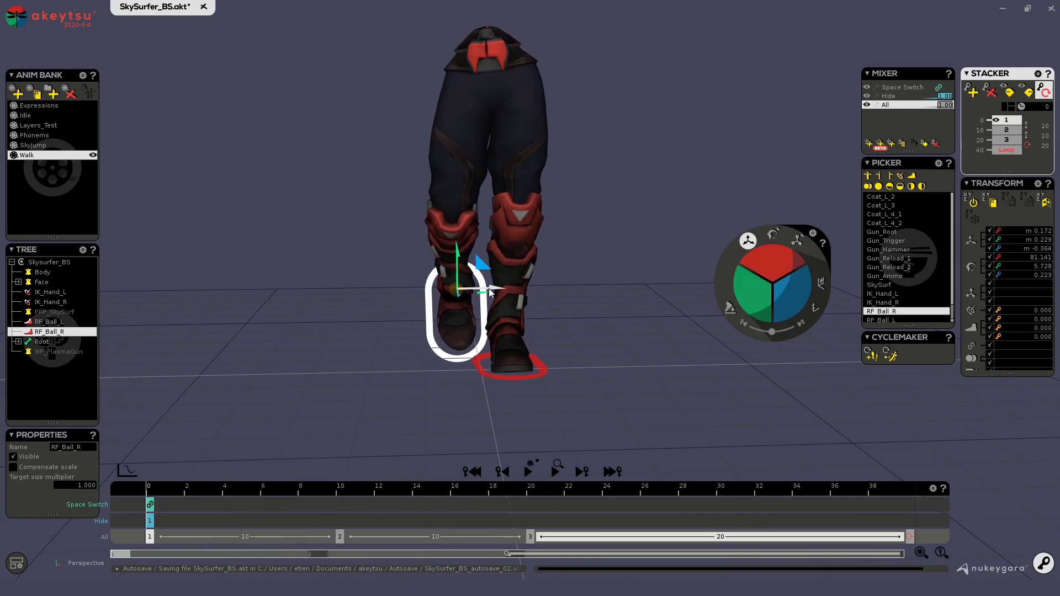
key("Down")
key("Down")
left_click_drag(493, 395, 500, 396)
left_click_drag(569, 374, 544, 394, "alt")
left_click_drag(540, 492, 533, 534)
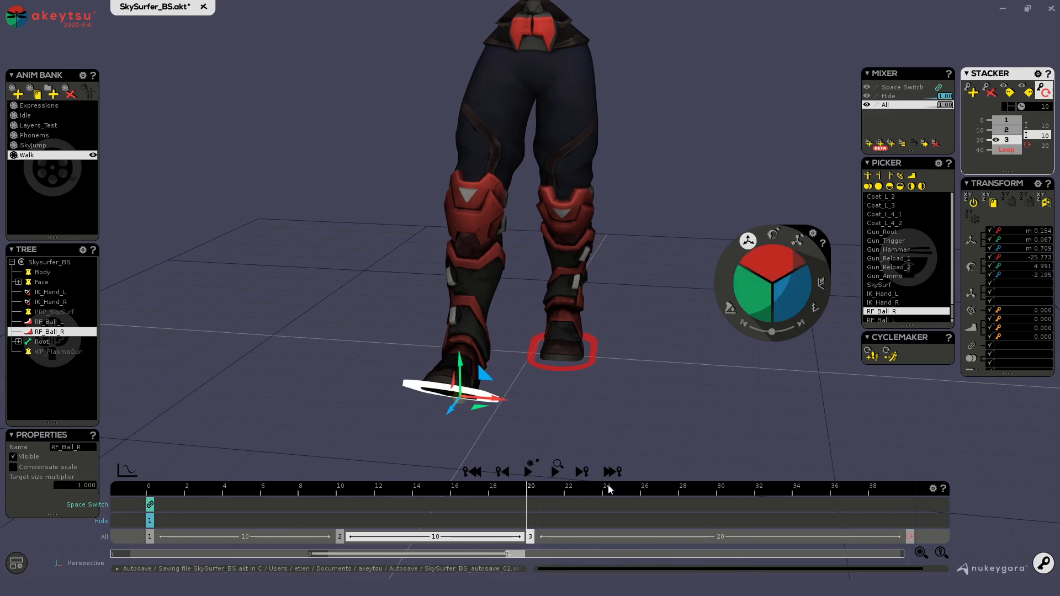
Review the return half of the stride around frame 30, and turn off looping for the Walk animation.
left_click(660, 488)
left_click_drag(677, 488, 145, 535)
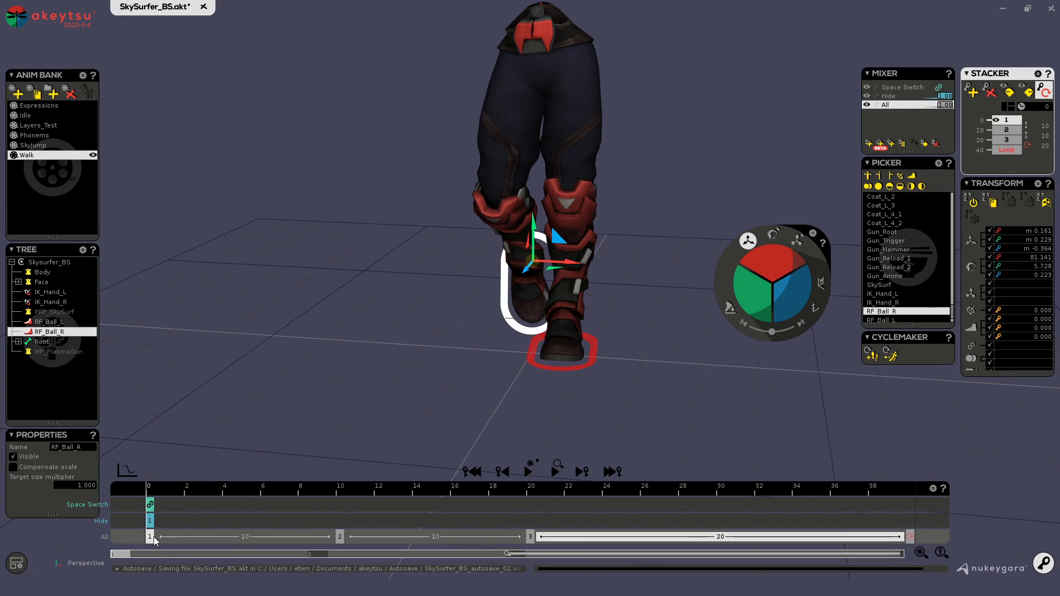
left_click(721, 493)
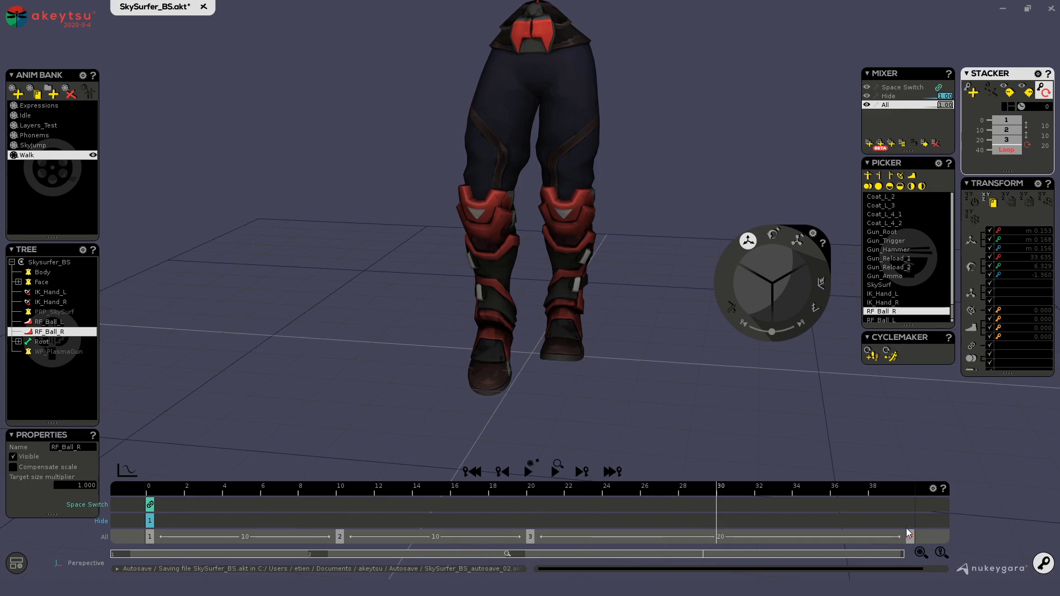
left_click(1045, 92)
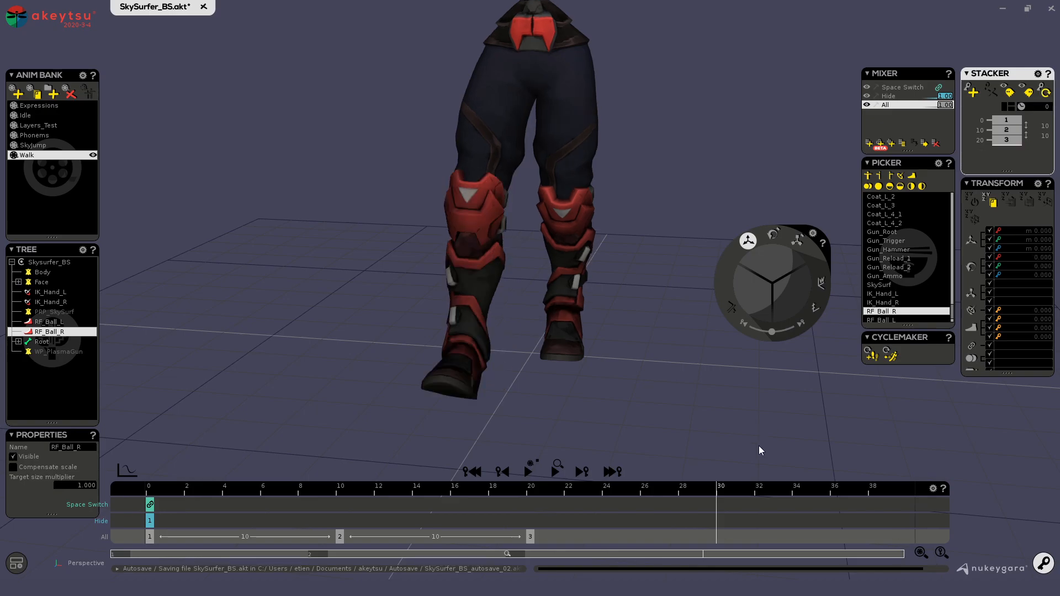
Copy the full pose at frame 0, including both foot controllers, into a new key at frame 30.
left_click_drag(697, 498, 126, 519)
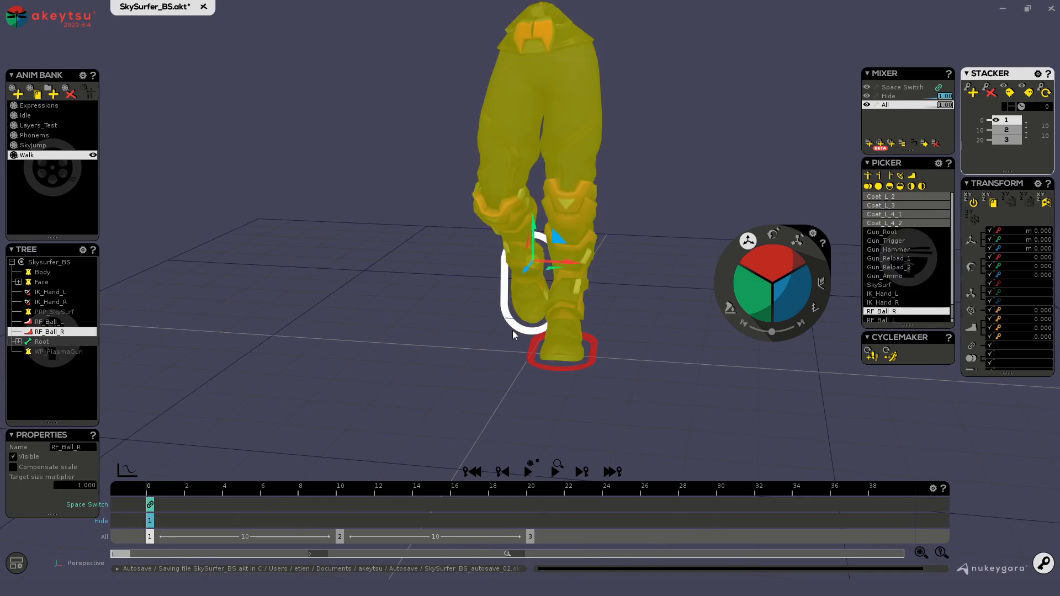
left_click(534, 357)
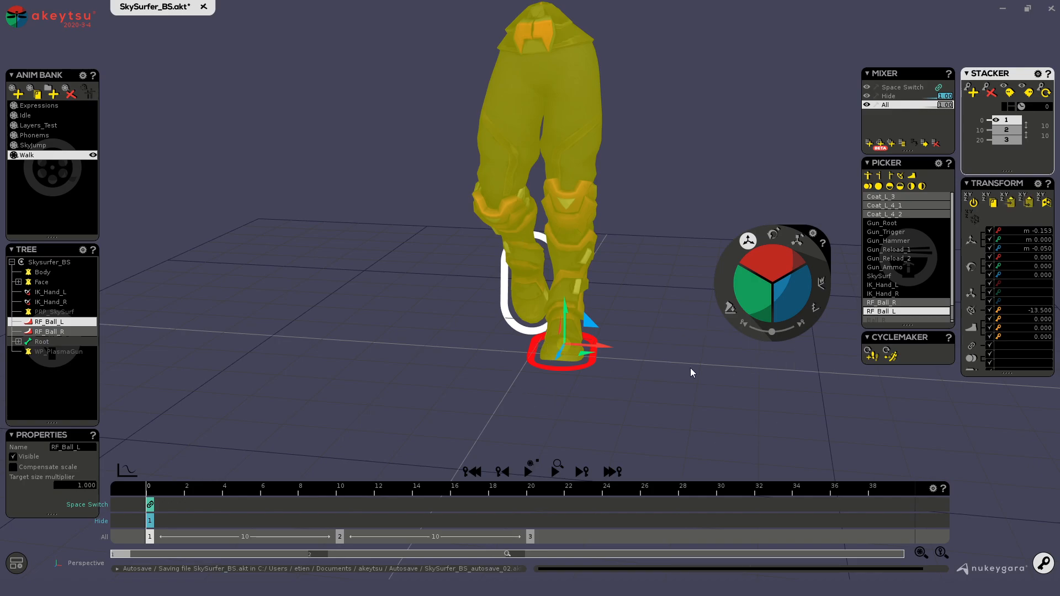
left_click_drag(175, 492, 530, 530)
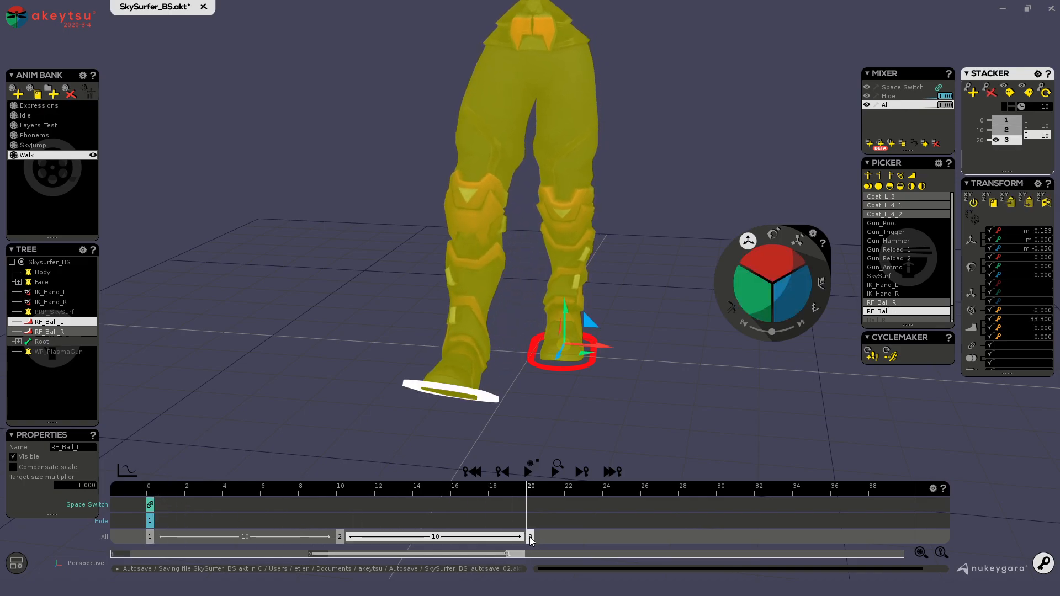
left_click(1028, 208)
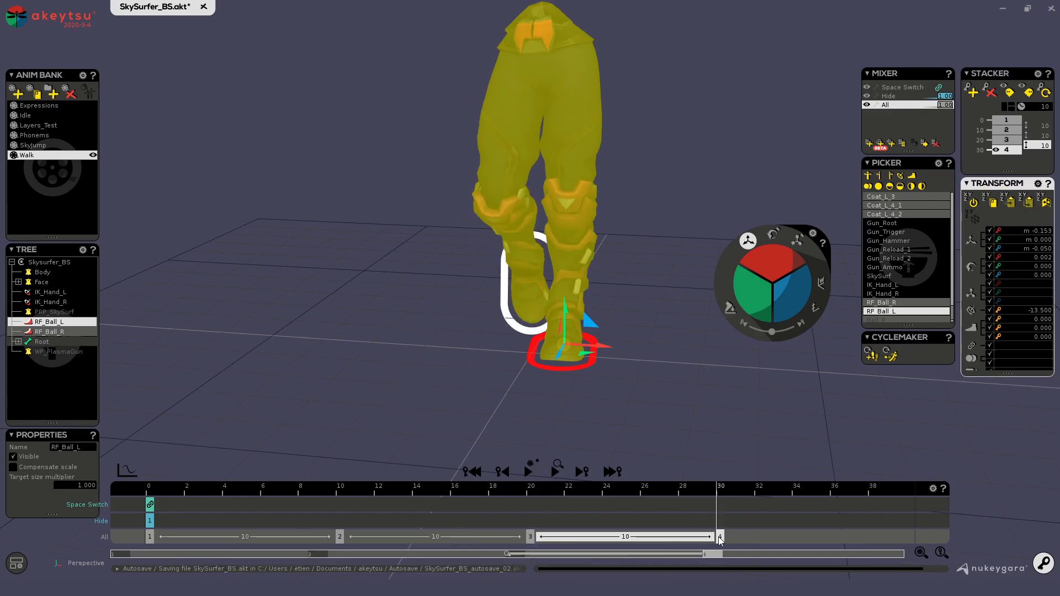
Move the pasted key to frame 40 and mirror its pose to the opposite side.
left_click_drag(720, 538, 910, 522)
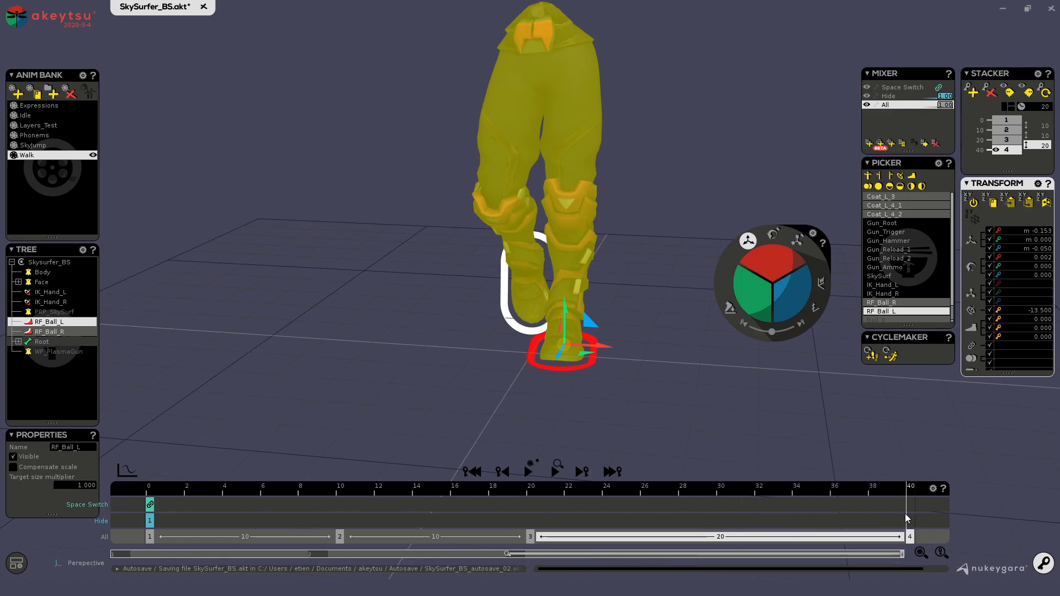
left_click_drag(877, 489, 1003, 523)
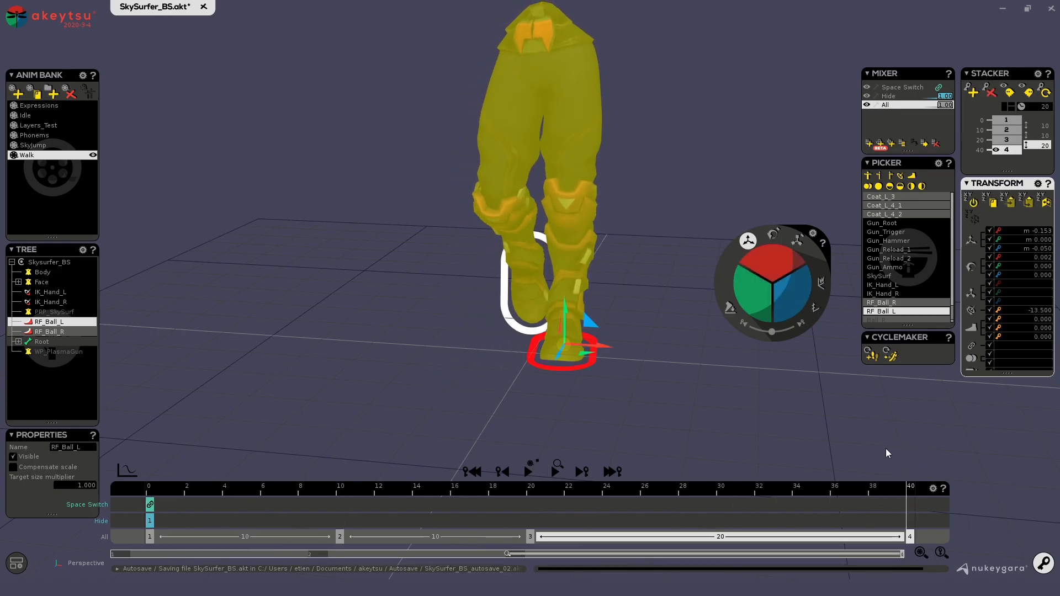
left_click(1046, 204)
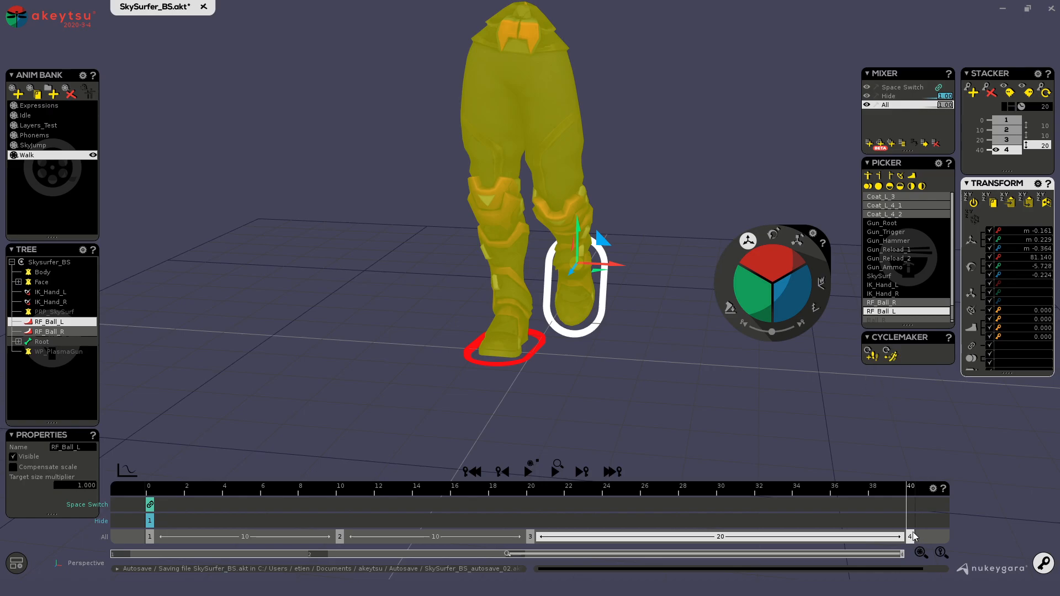
Check the stride from the first frame, and create an in-between key for the selected controllers at frame 30.
left_click_drag(911, 524, 111, 522)
left_click_drag(185, 534, 721, 531)
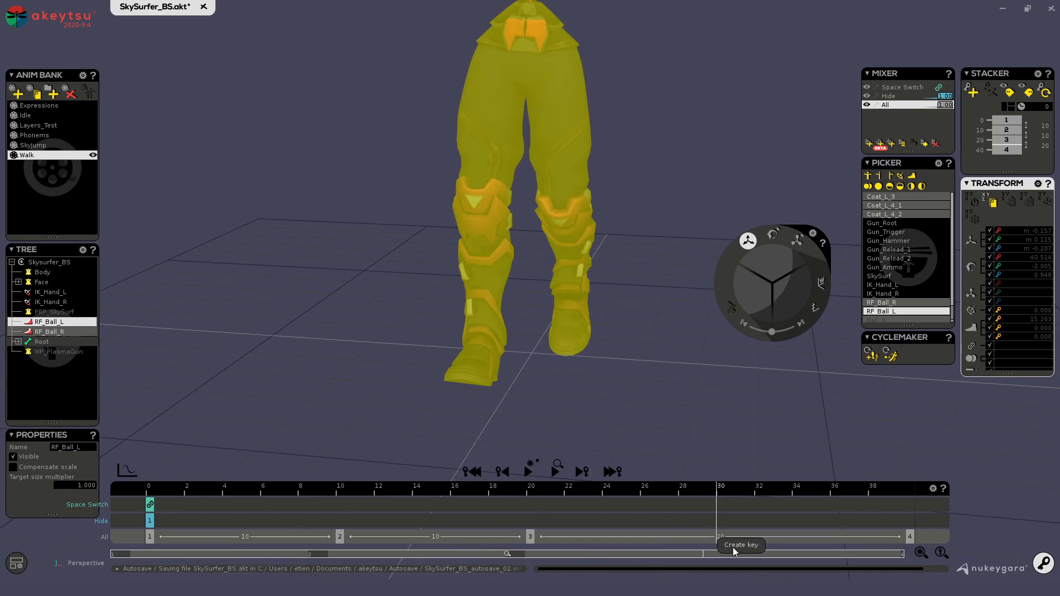
left_click(733, 548)
middle_click_drag(338, 375, 506, 401)
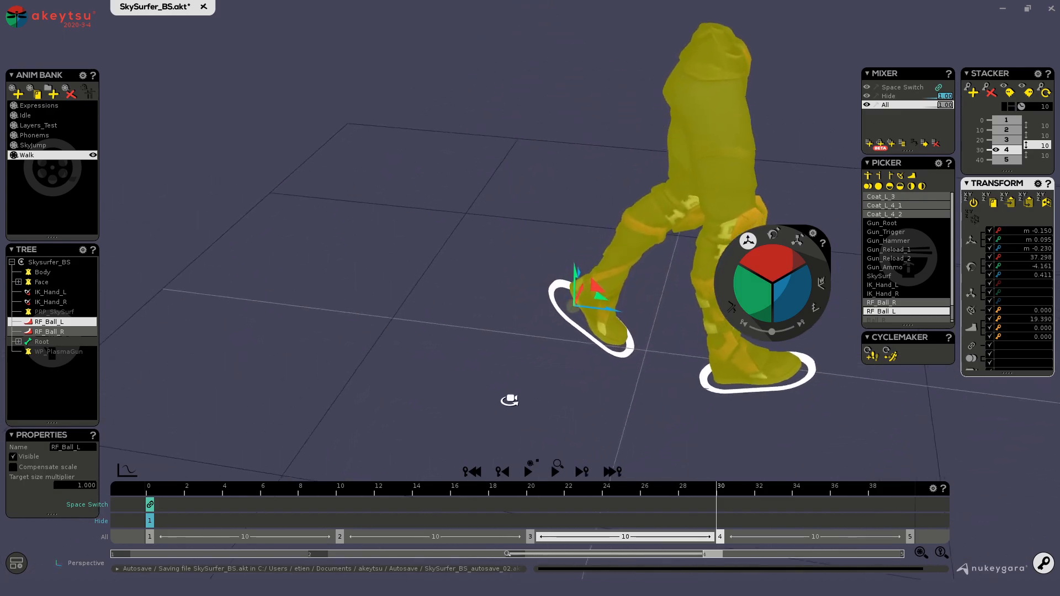
middle_click_drag(684, 386, 542, 410)
Flatten the RF_Ball_R foot controller onto the ground plane at frame 30, and set its Y position to 0.
left_click(540, 411)
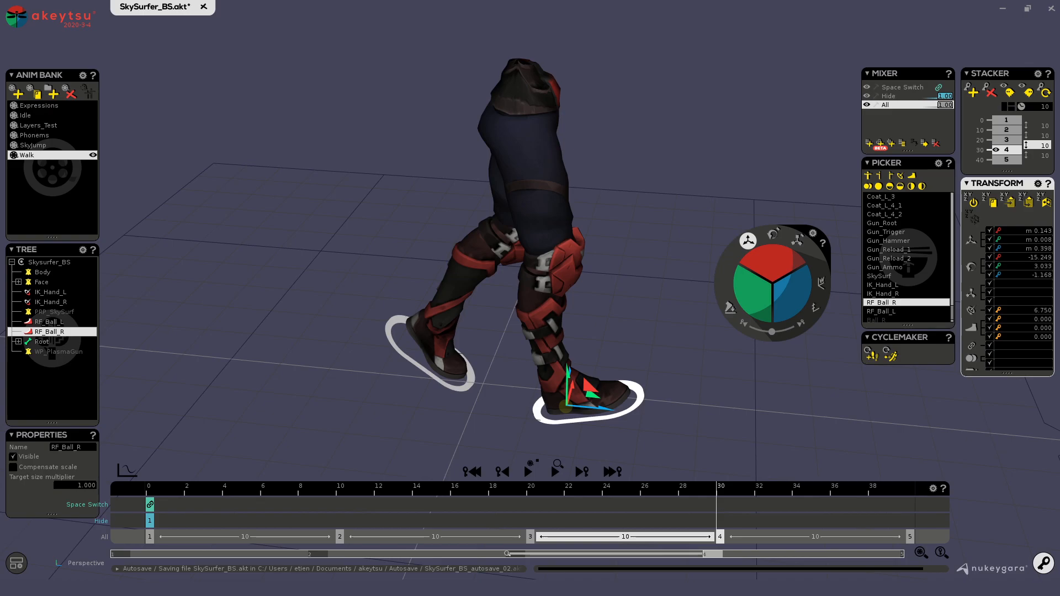
middle_click_drag(644, 197, 659, 177)
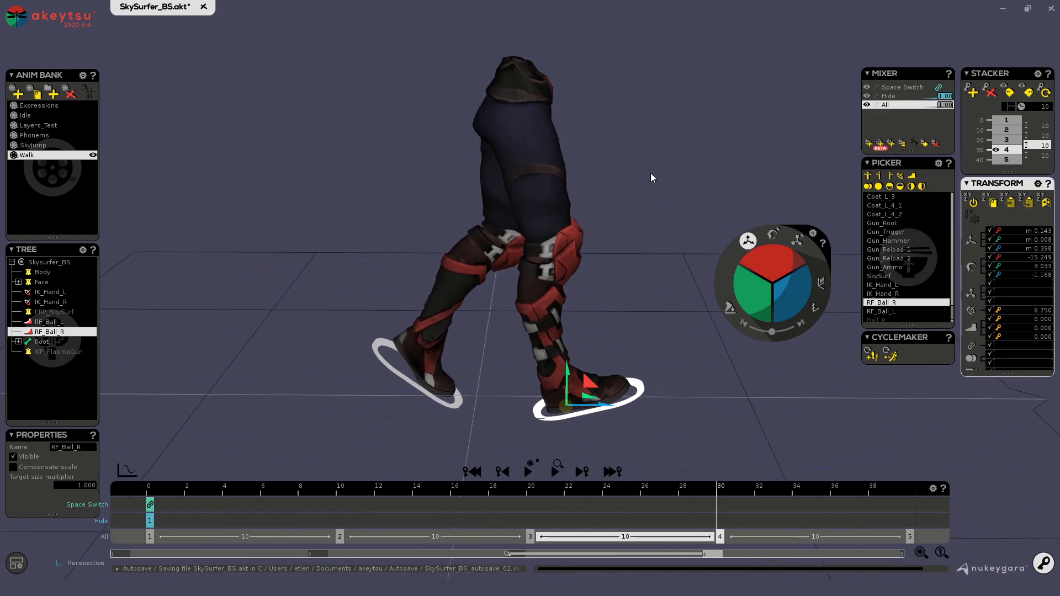
middle_click_drag(652, 287, 646, 258)
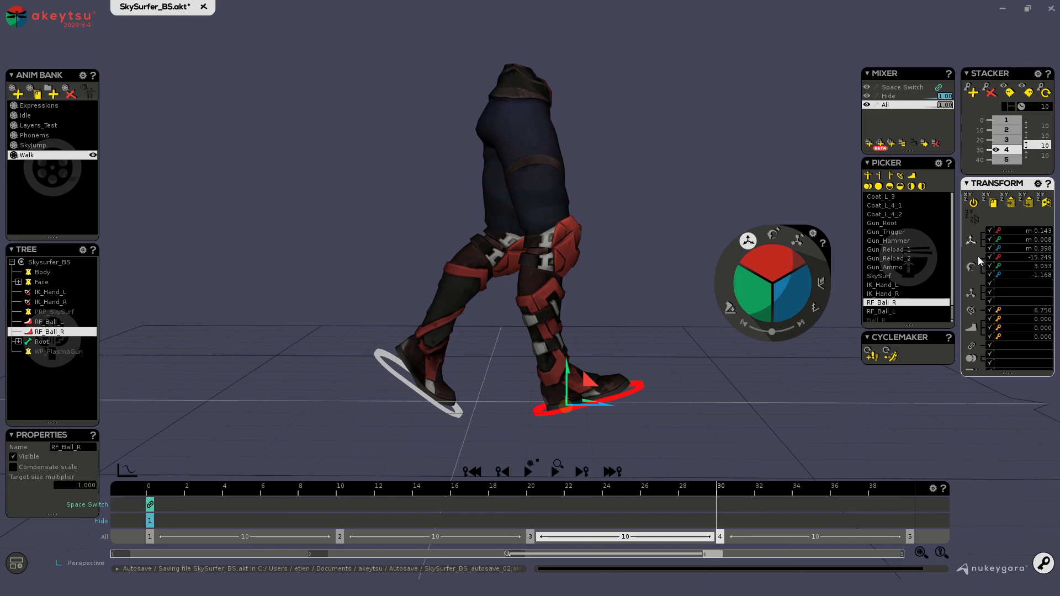
double_click(1032, 241)
type("0")
key("Return")
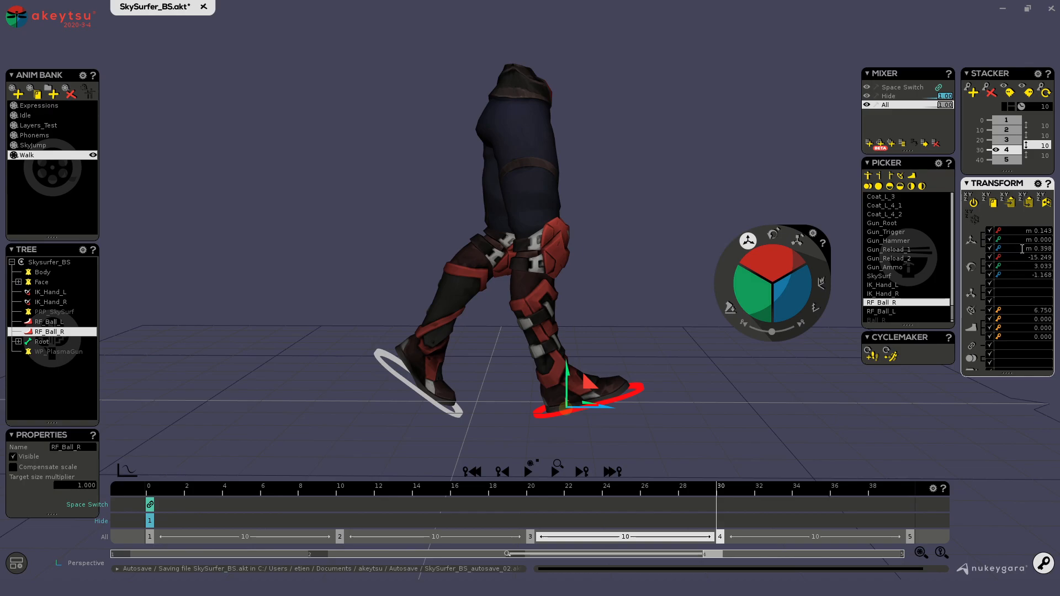
left_click(774, 236)
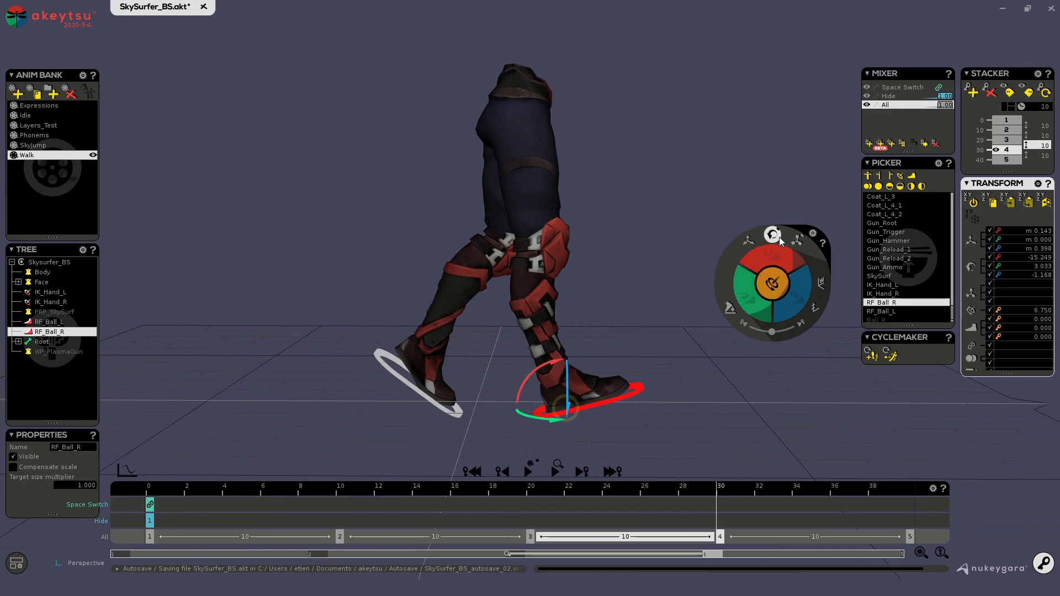
left_click(730, 307)
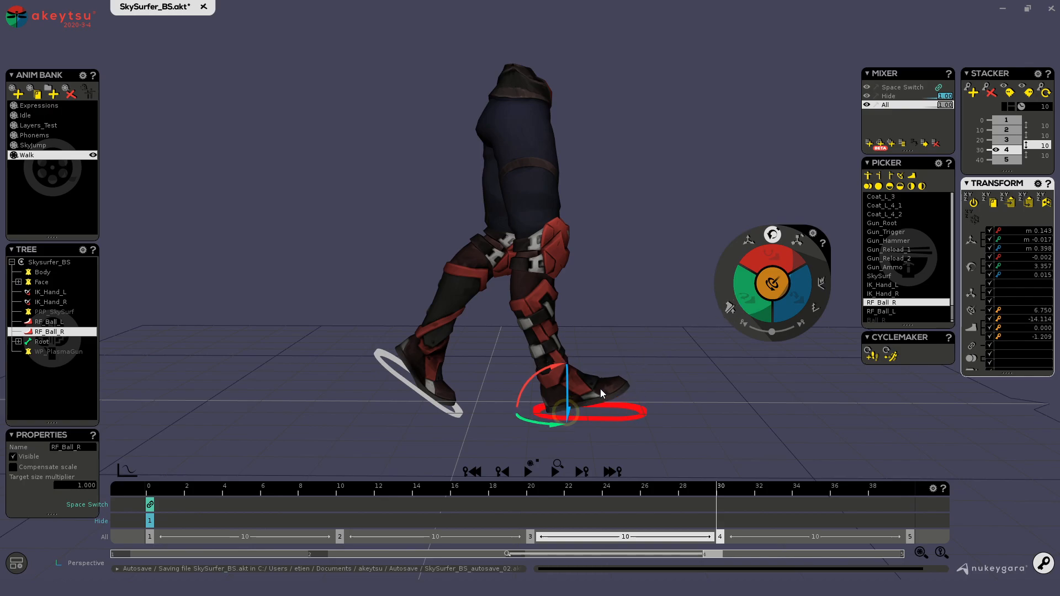
key("w")
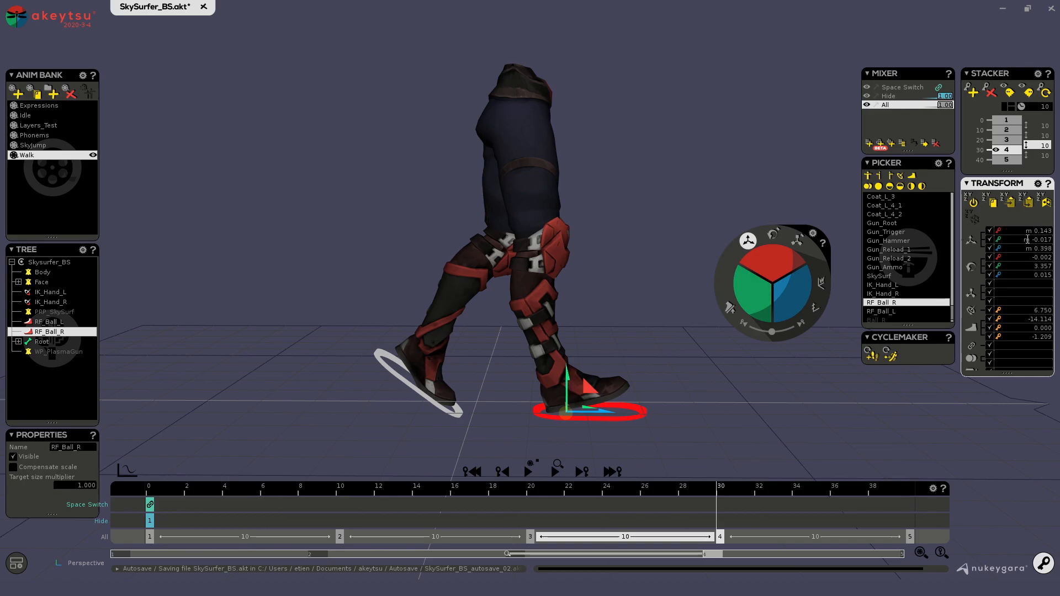
type("0")
key("Return")
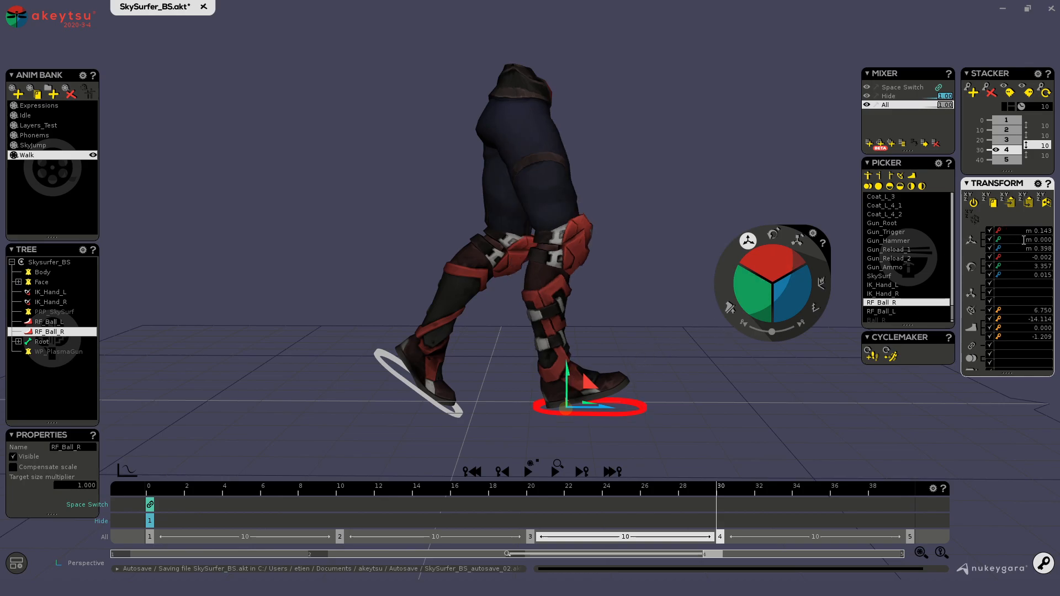
Set RF_Ball_R's X and Z rotation and its last three foot-roll values to 0 so the foot lies flat.
double_click(1025, 257)
type("0")
key("Return")
double_click(1025, 274)
type("0")
key("Return")
left_click(1027, 336)
left_click(1025, 319, "shift")
type("0")
key("Return")
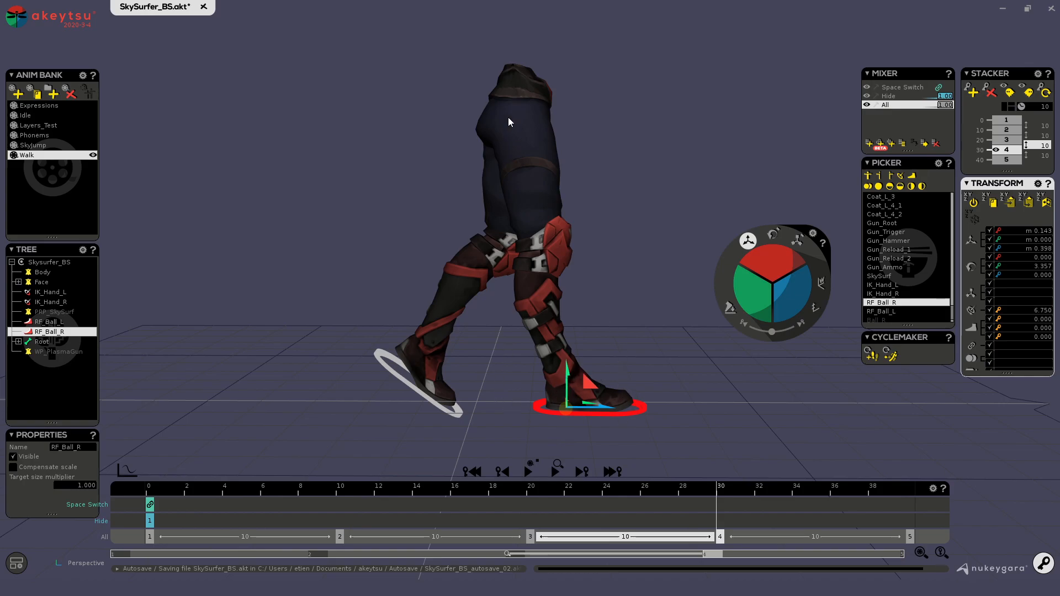
Flatten the RF_Ball_L foot controller onto the ground at Y position 0, and raise its heel to a roll of about 61.2.
left_click(460, 412)
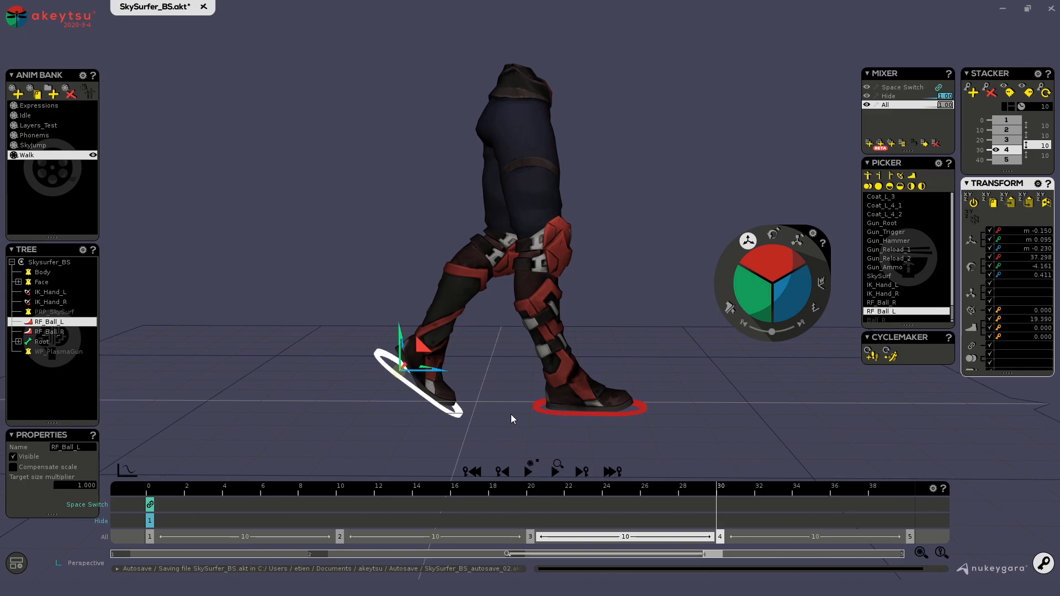
left_click(731, 309)
left_click(731, 311)
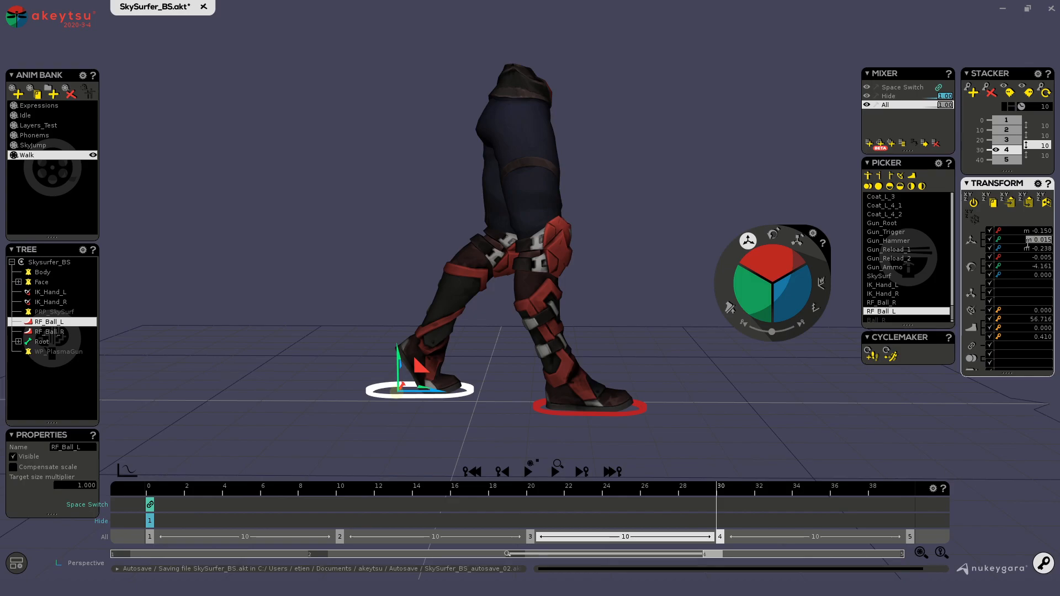
type("0")
key("Return")
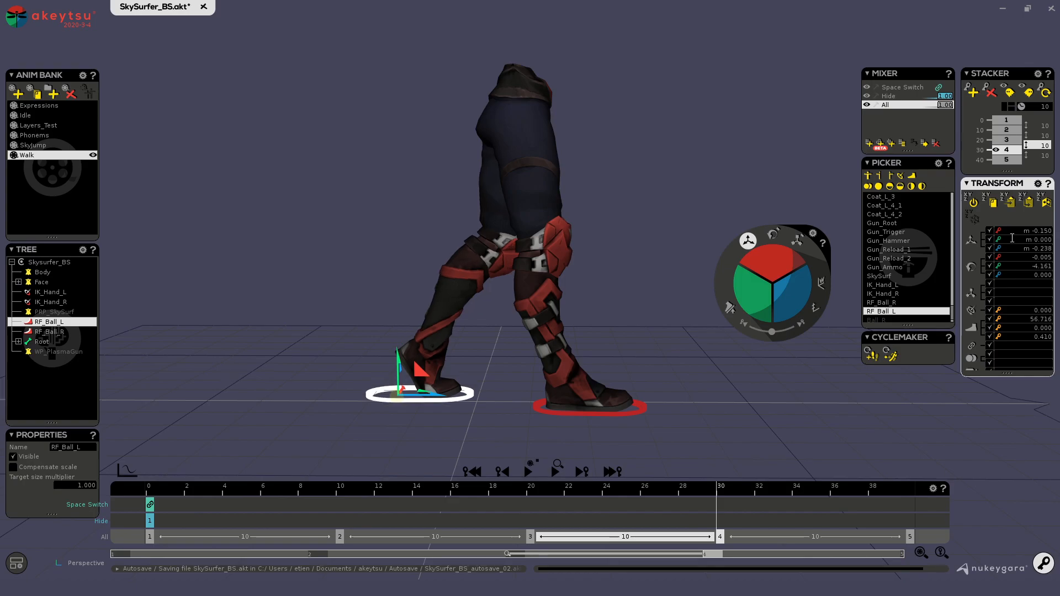
left_click(772, 234)
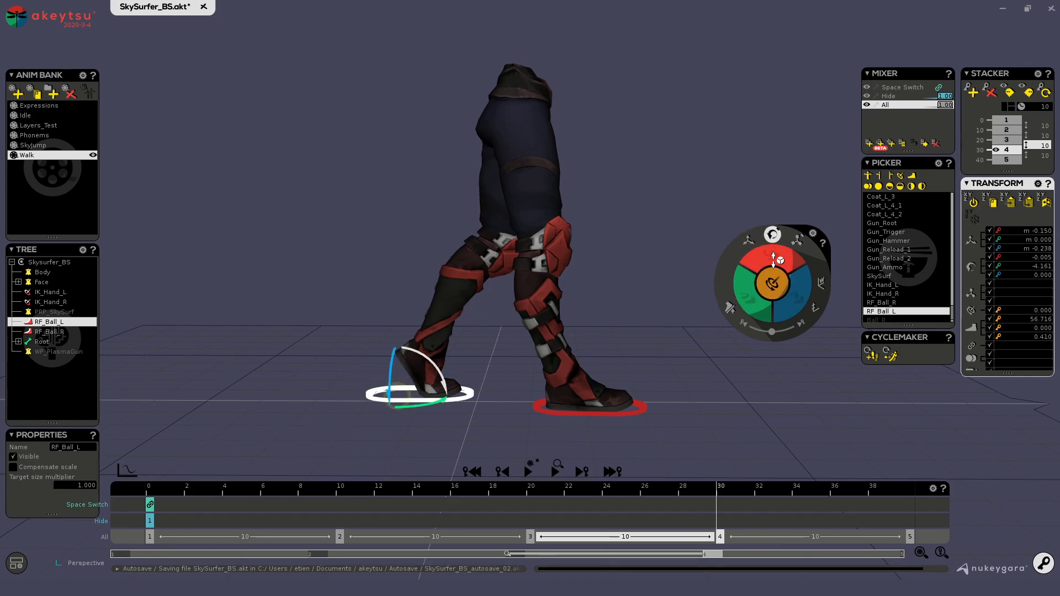
left_click_drag(774, 259, 772, 253)
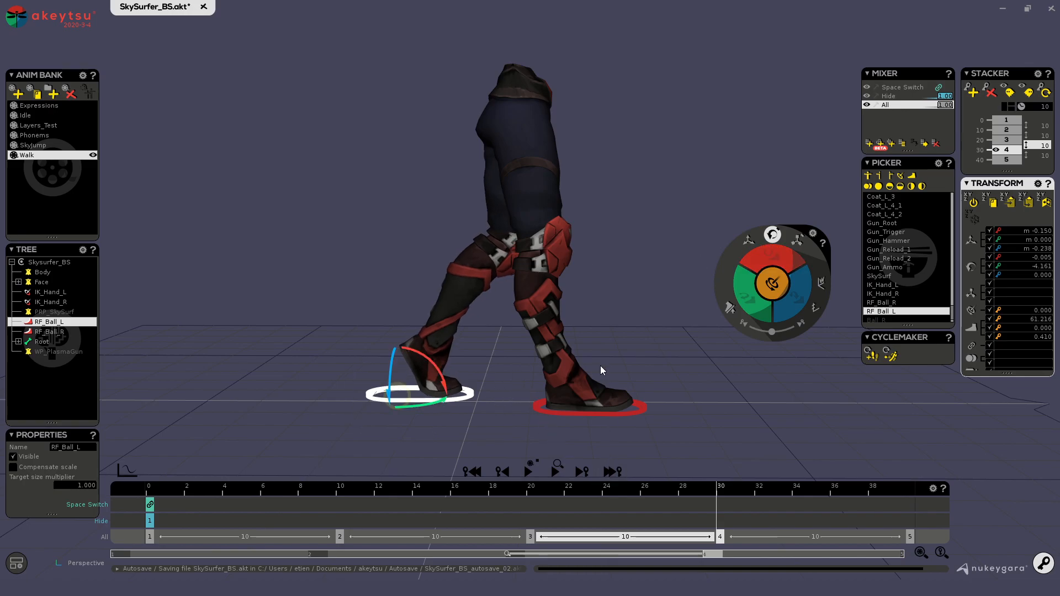
Shift the pelvis at frame 30 to about -0.036 m in X, and tilt it to about -2.94 in Y rotation.
left_click(531, 100)
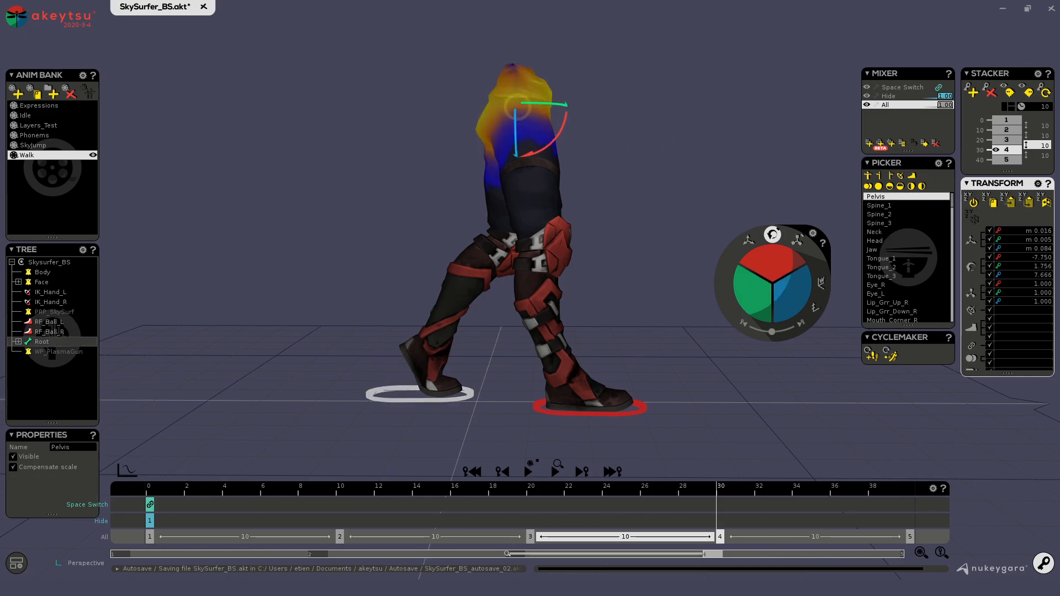
left_click_drag(684, 146, 483, 147, "alt")
left_click_drag(643, 185, 651, 174, "alt")
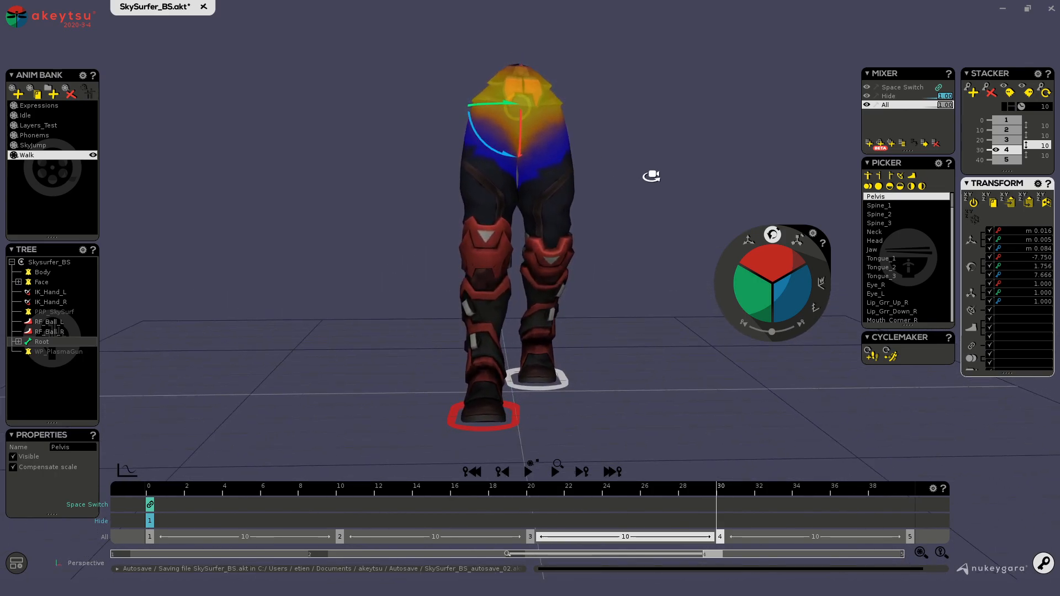
key("w")
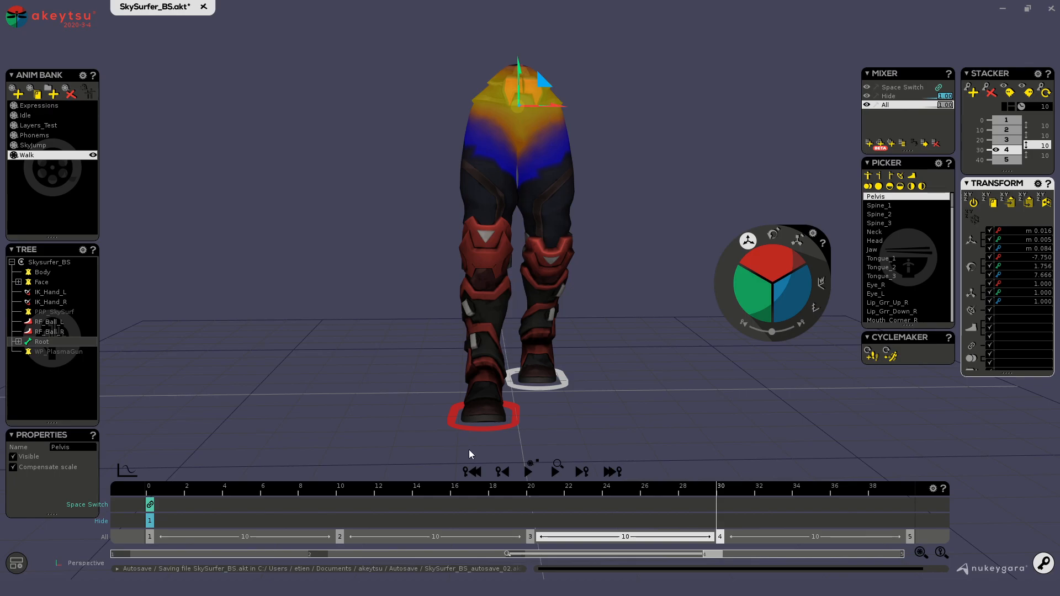
left_click_drag(554, 108, 545, 105)
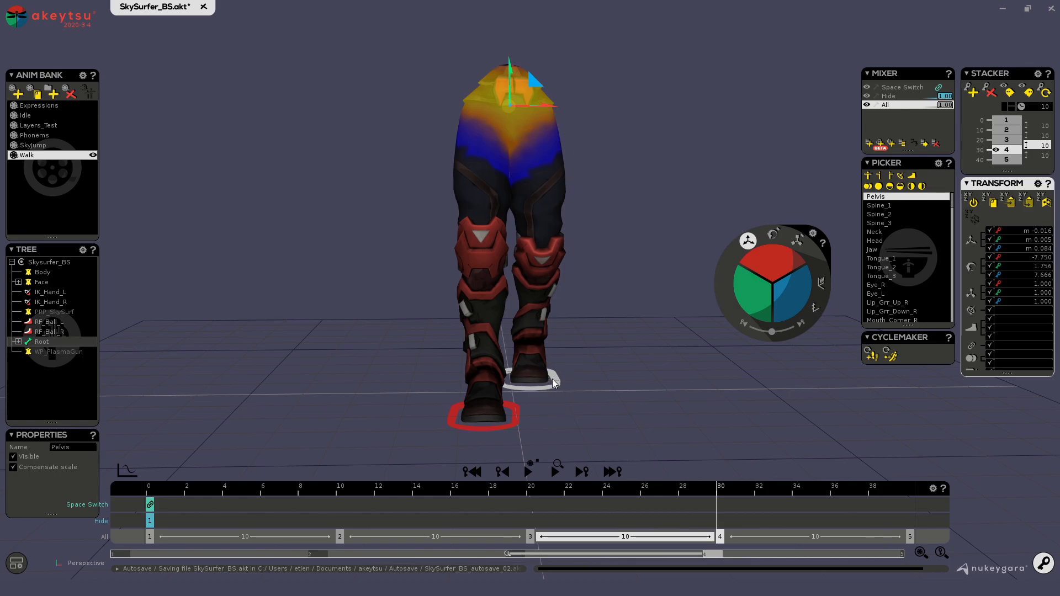
key("ctrl+z")
scroll(640, 486, "up", 1)
scroll(640, 486, "down", 1)
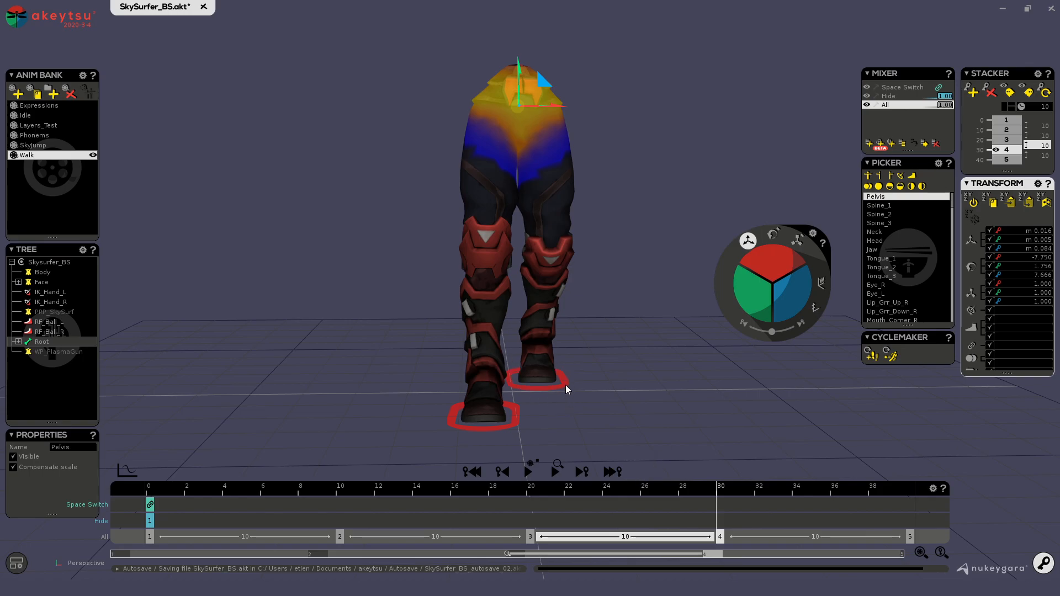
left_click_drag(559, 108, 541, 108)
left_click(773, 237)
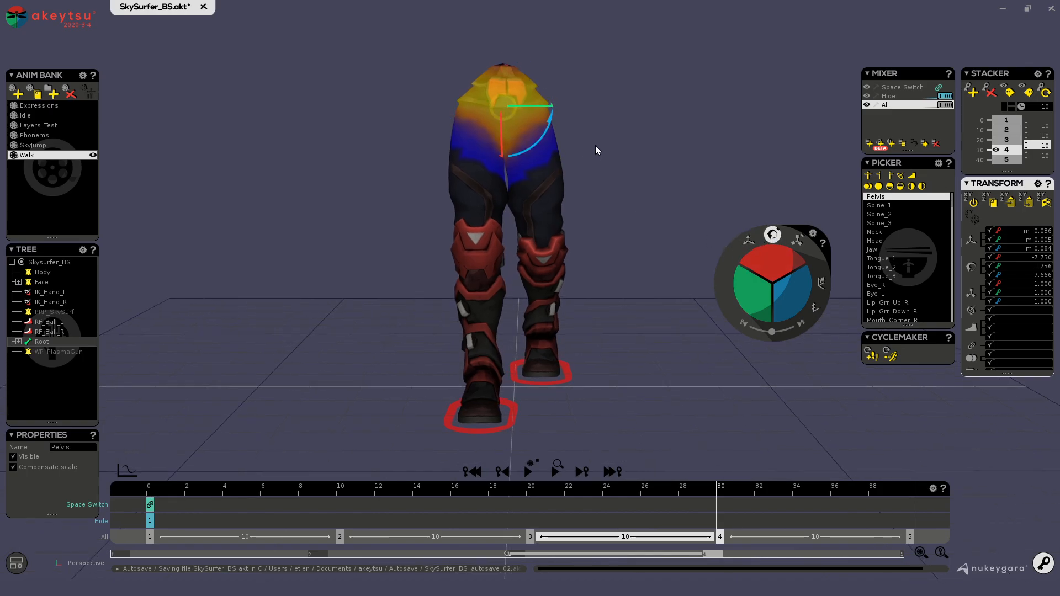
left_click_drag(555, 120, 533, 137)
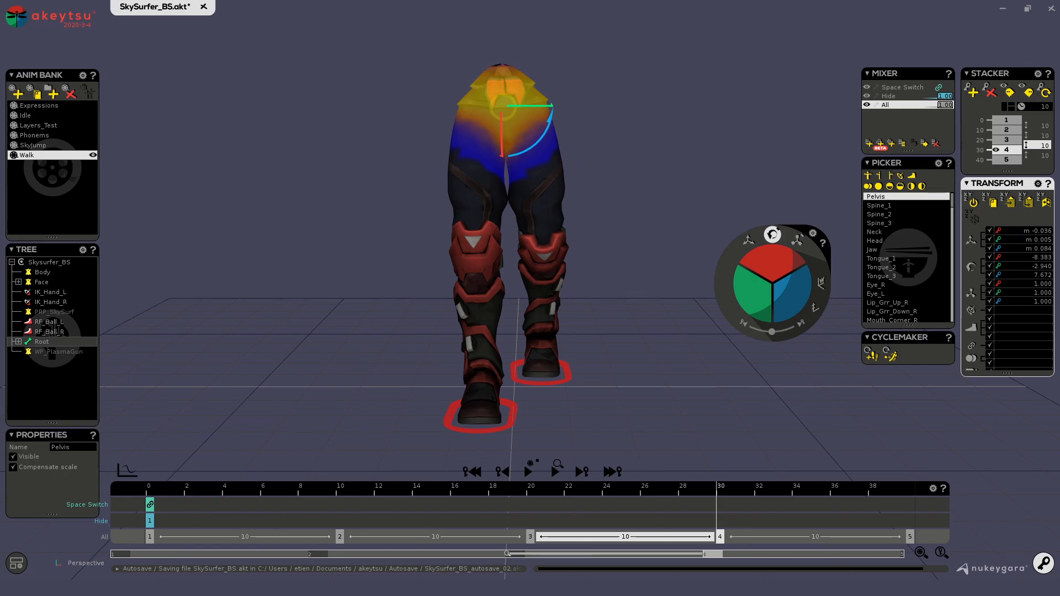
Rotate the pelvis at frame 30 to about -8.41 in X, -3.15 in Y and 9.42 in Z.
left_click_drag(551, 118, 553, 124)
middle_click_drag(348, 198, 611, 140)
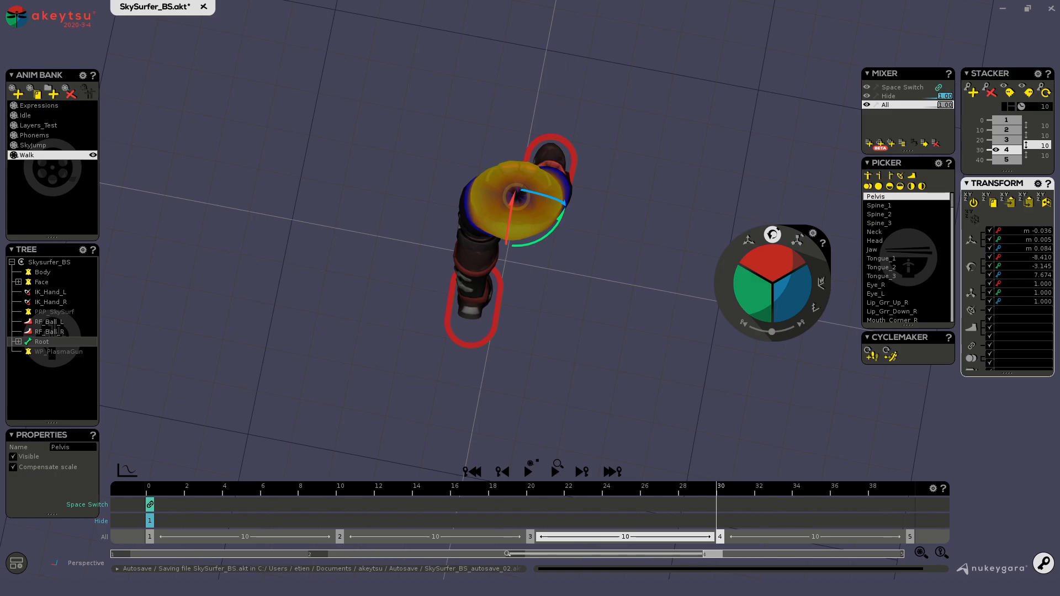
left_click_drag(557, 206, 561, 216)
left_click_drag(723, 494, 713, 472)
middle_click_drag(607, 364, 319, 218)
middle_click_drag(384, 298, 317, 243)
left_click_drag(707, 493, 717, 472)
middle_click_drag(651, 381, 601, 308)
Shift the pelvis sideways at frame 30 to about -0.023 m in X.
key("w")
left_click_drag(496, 123, 501, 127)
middle_click_drag(612, 222, 622, 212)
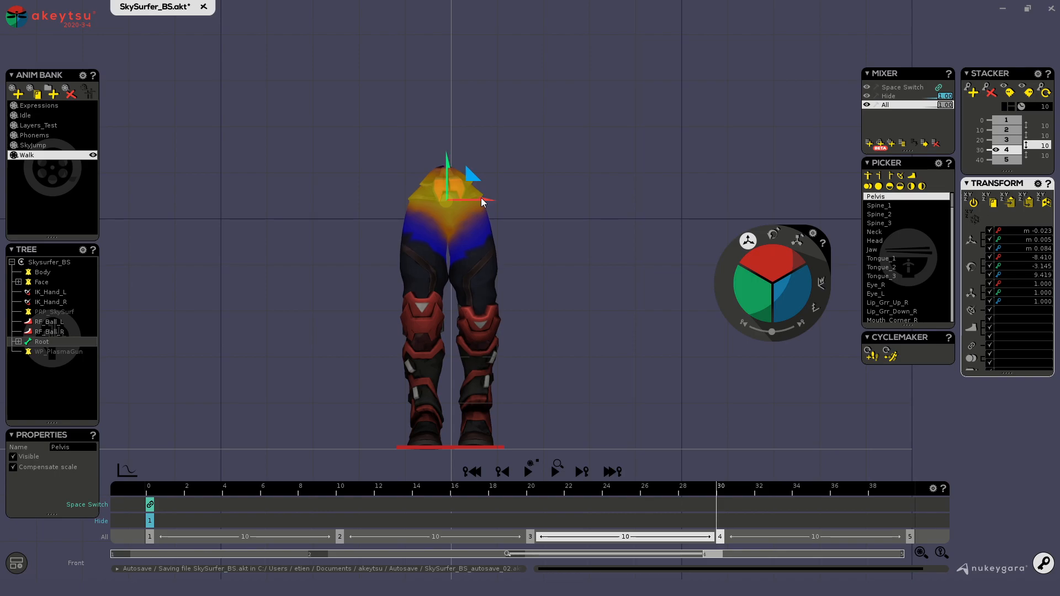
Compare the pelvis with the earlier keys from the front, and try shifting it at frame 30 to about -0.018 m in X.
key("Up")
key("Up")
key("Up")
key("Down")
key("Up")
key("Down")
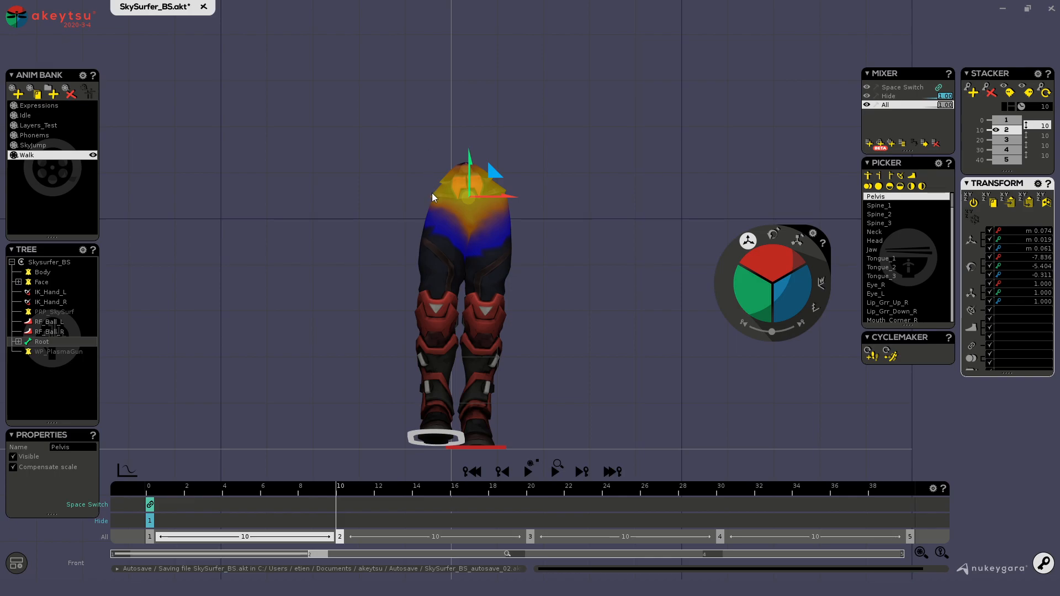
key("Down")
key("Down")
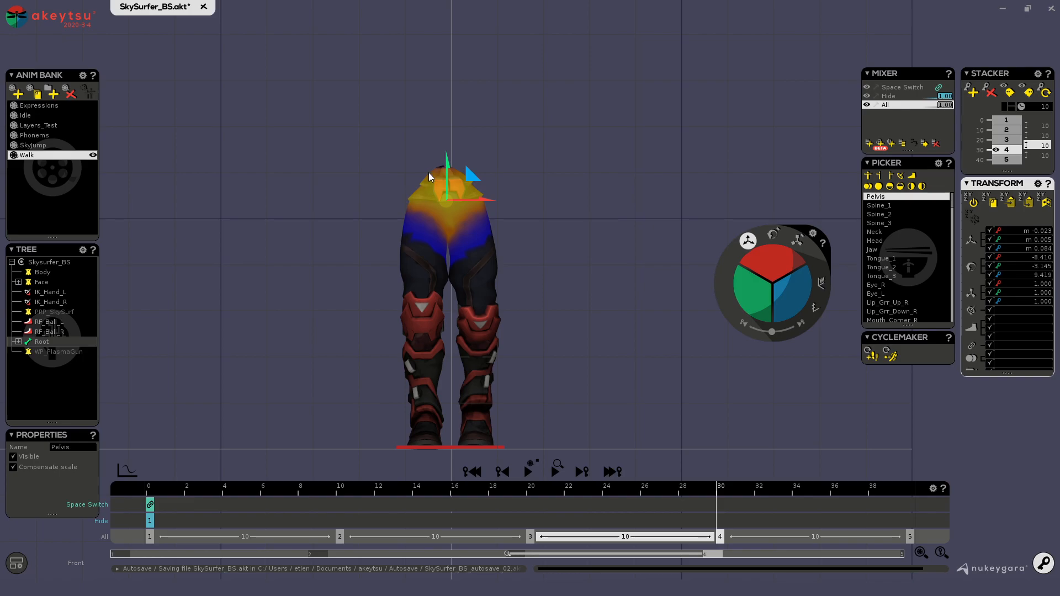
mouse_move(486, 197)
left_mouse_down()
mouse_move(469, 198)
mouse_move(482, 198)
left_mouse_up()
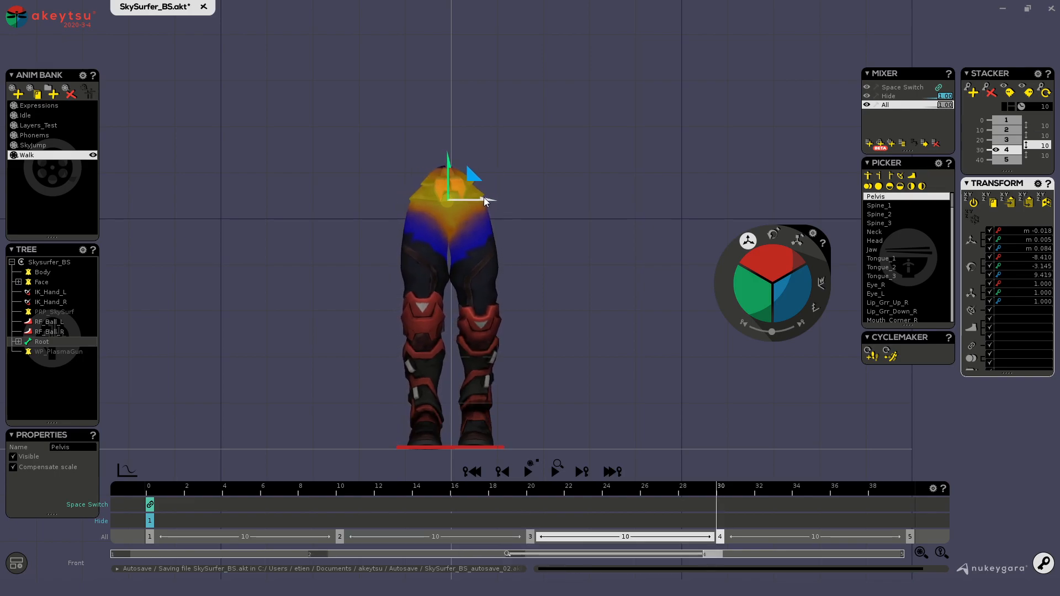
Compare the pelvis's sideways position across all keys, and shift it at frame 30 to about -0.033 m in X.
key("Up")
key("Up")
key("Up")
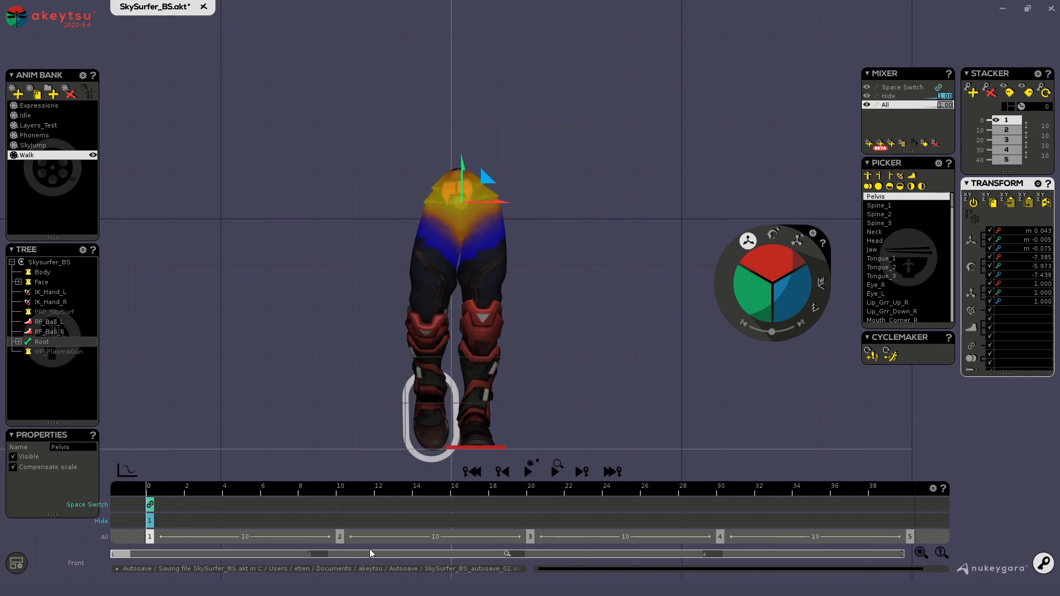
key("Down")
key("Down")
key("Down")
key("Down")
key("Up")
key("Up")
key("Up")
key("Up")
key("Down")
key("Down")
key("Down")
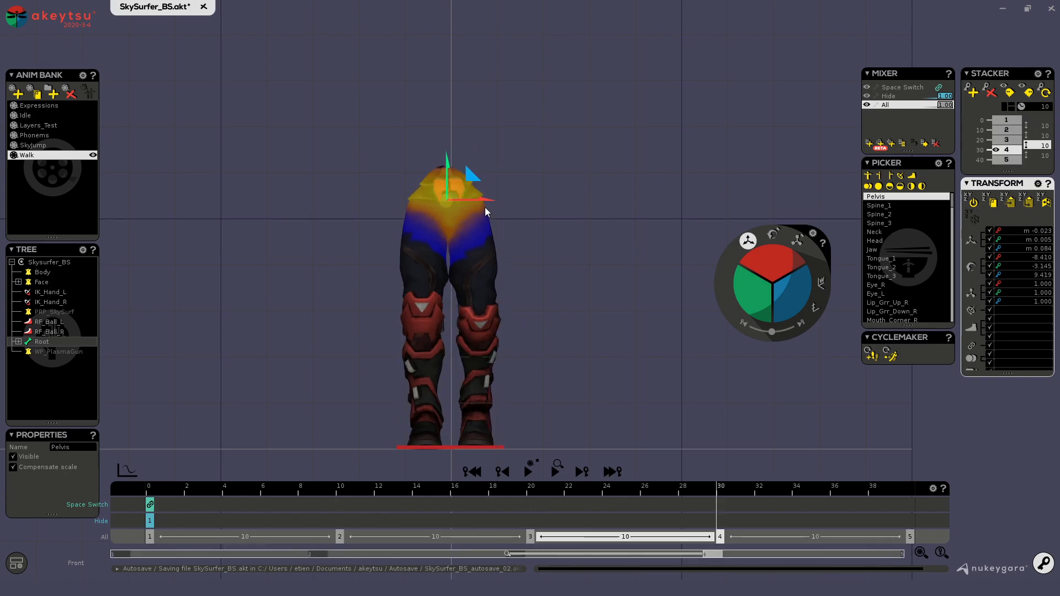
left_click_drag(483, 199, 480, 199)
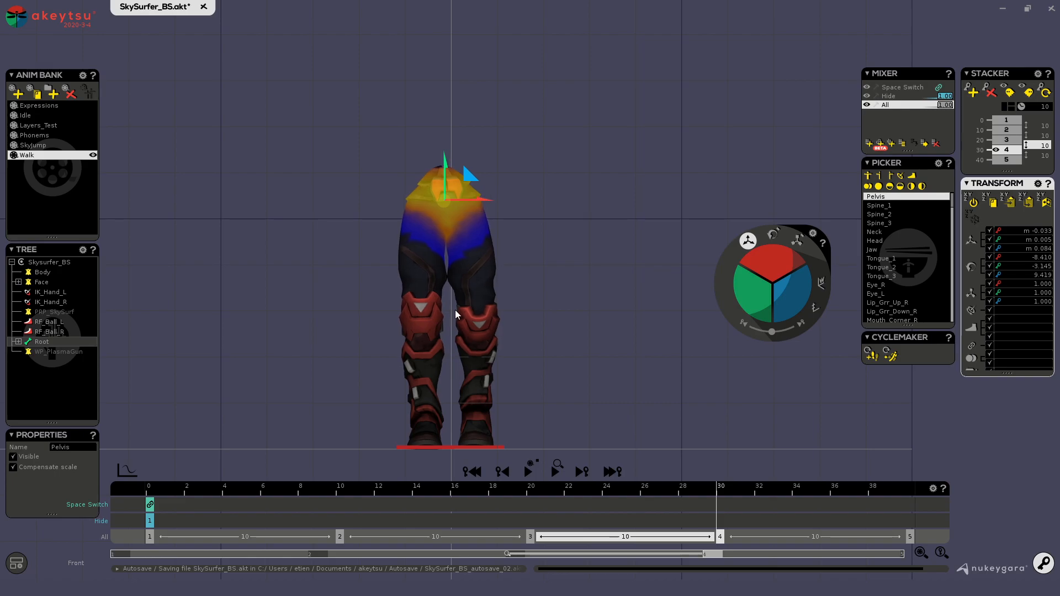
Examine the walk from the side in perspective by playing it and comparing the pelvis's forward position between the keys.
key("p")
mouse_move(572, 339)
left_mouse_down("alt")
mouse_move(586, 323)
mouse_move(578, 323)
left_mouse_up("alt")
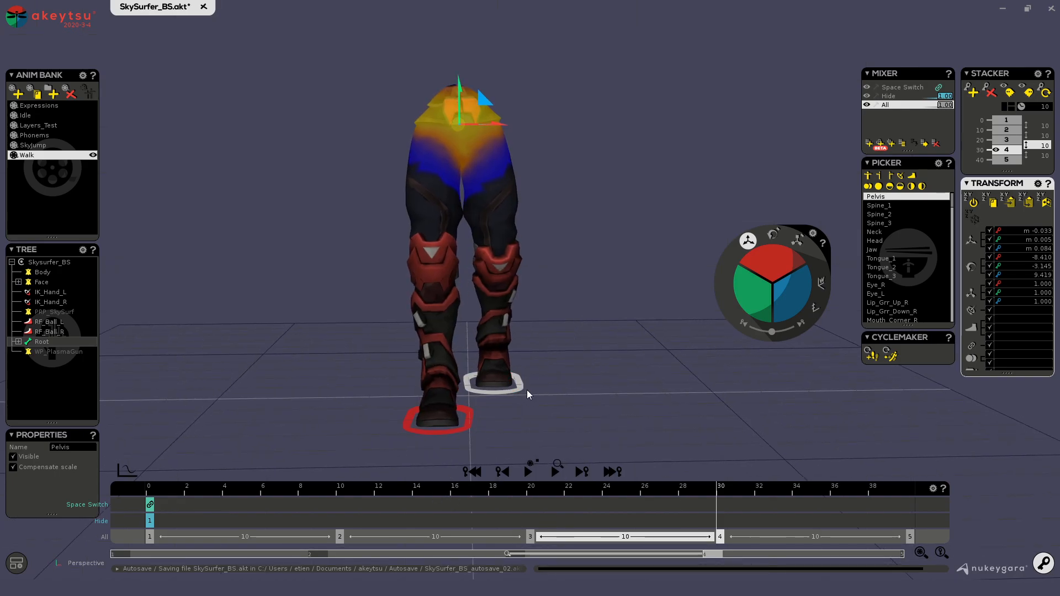
left_click_drag(479, 360, 739, 377, "alt")
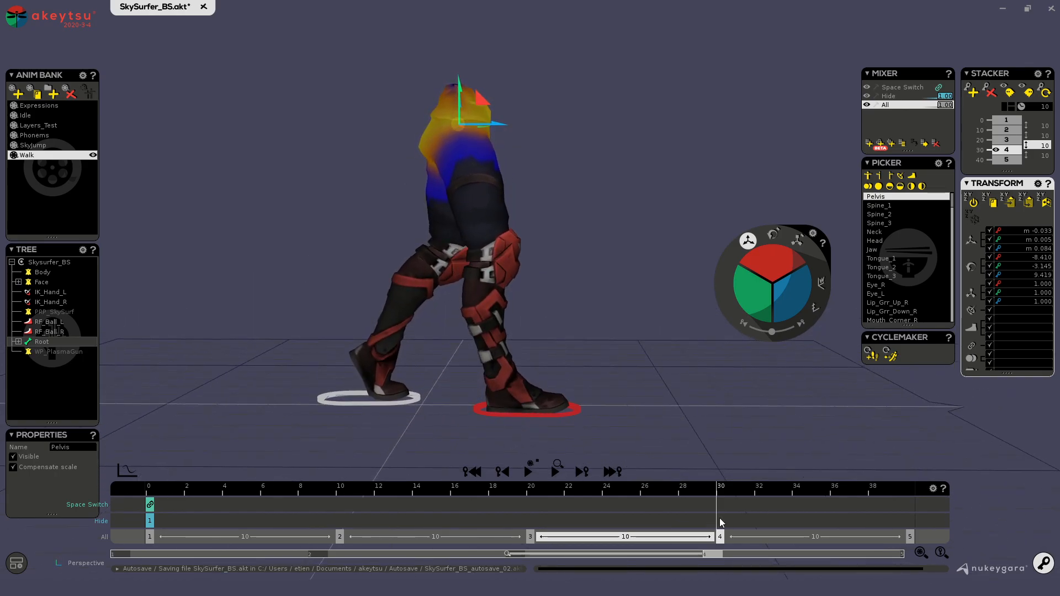
left_click_drag(707, 486, 19, 521)
left_click_drag(161, 516, 532, 517)
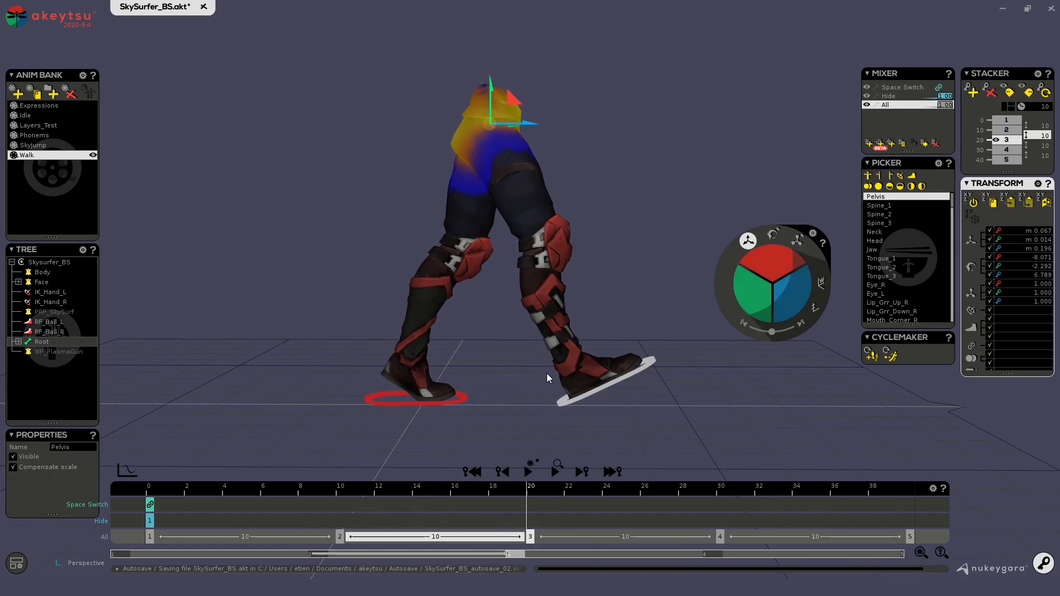
left_click_drag(479, 508, 723, 535)
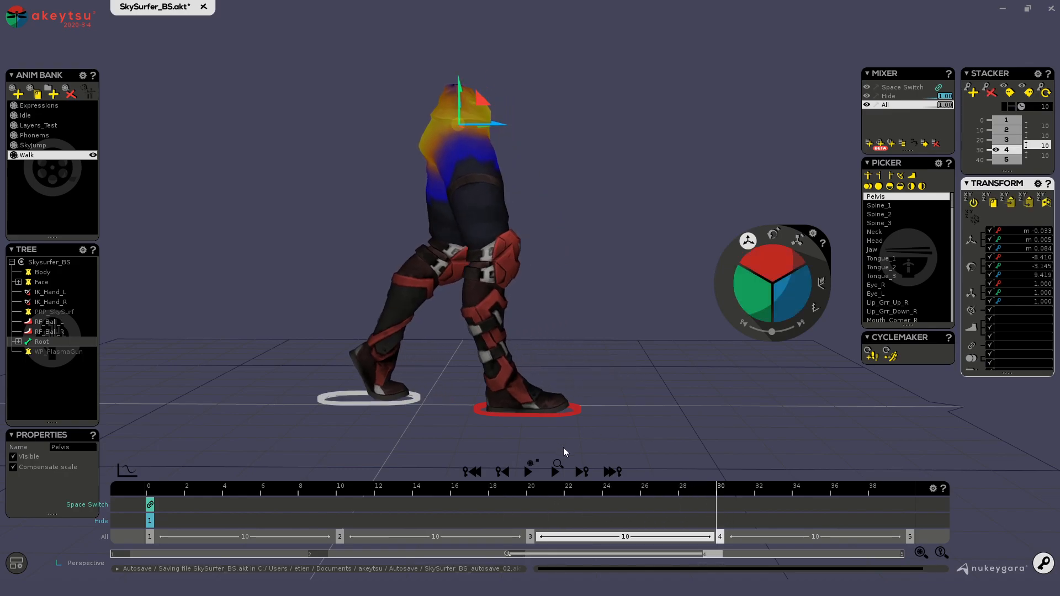
left_click(555, 471)
left_click(472, 471)
key("Down")
key("Down")
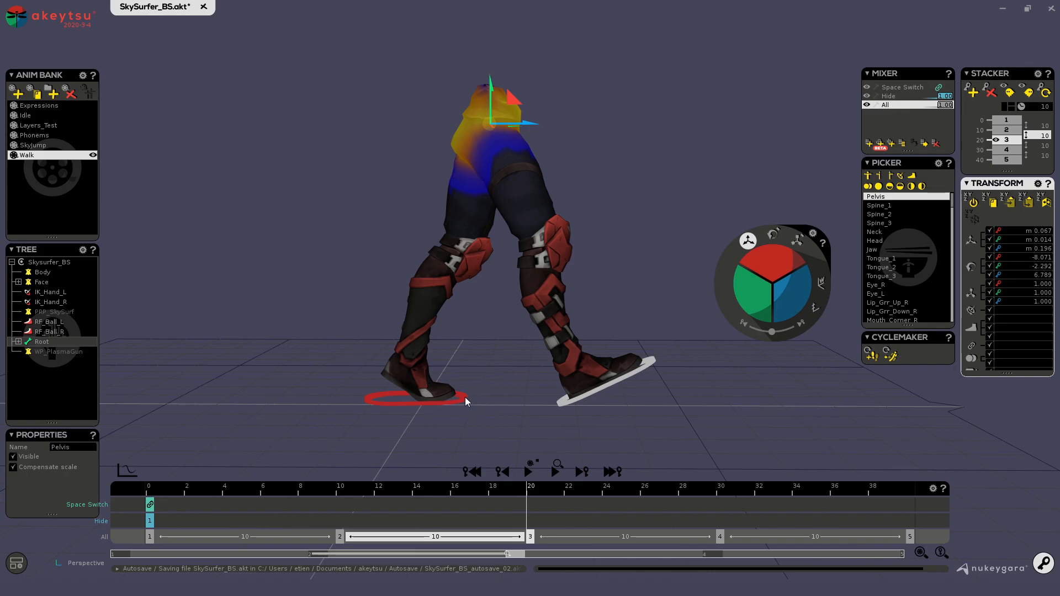
Move the pelvis back at frame 20 to about 0.040 m in Z.
left_click_drag(496, 407, 509, 407, "alt")
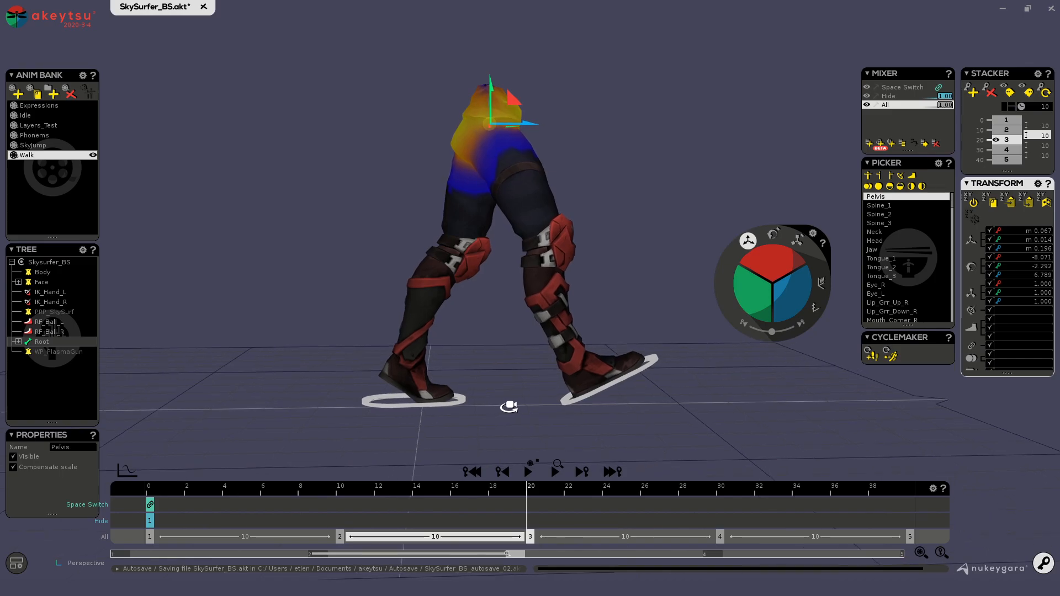
left_click_drag(528, 124, 491, 126)
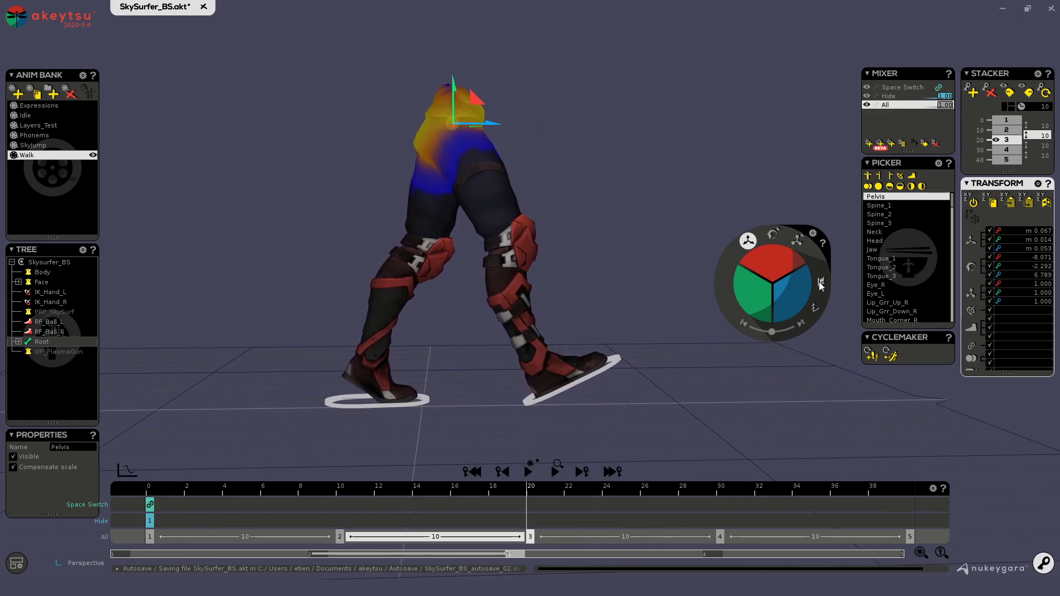
left_click_drag(591, 254, 594, 245, "alt")
left_click_drag(491, 124, 489, 126)
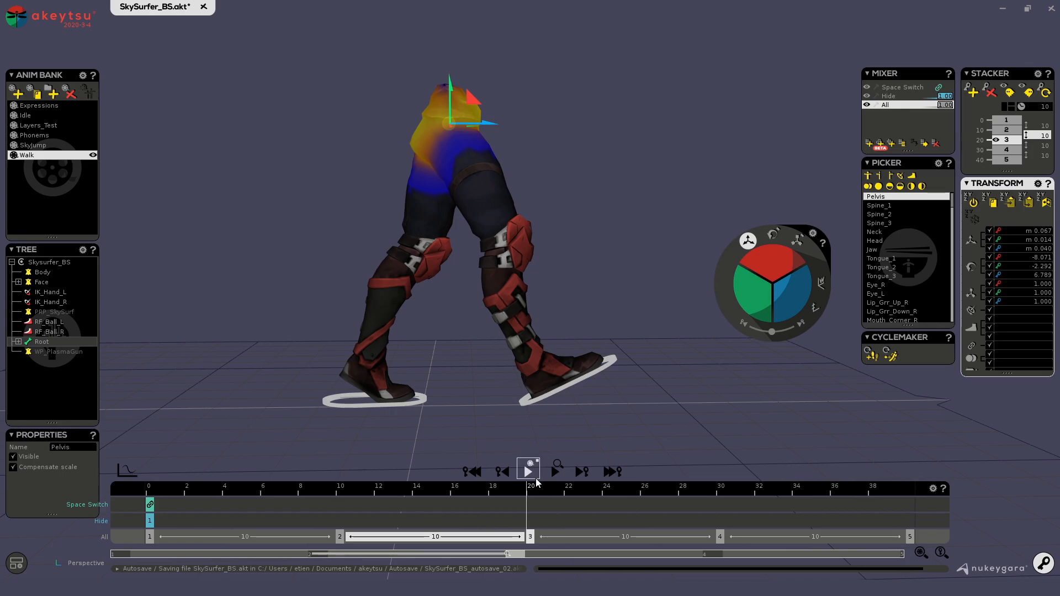
Move the pelvis back at frame 10 to about -0.027 m in Z, checking the motion from frame 0.
left_click_drag(519, 489, 329, 511)
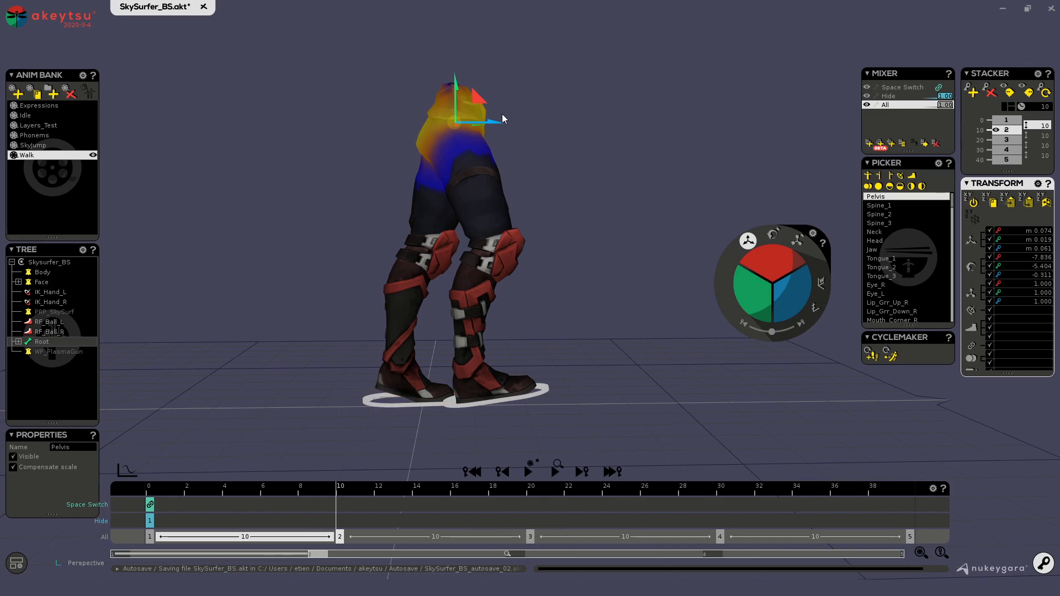
left_click_drag(492, 121, 473, 129)
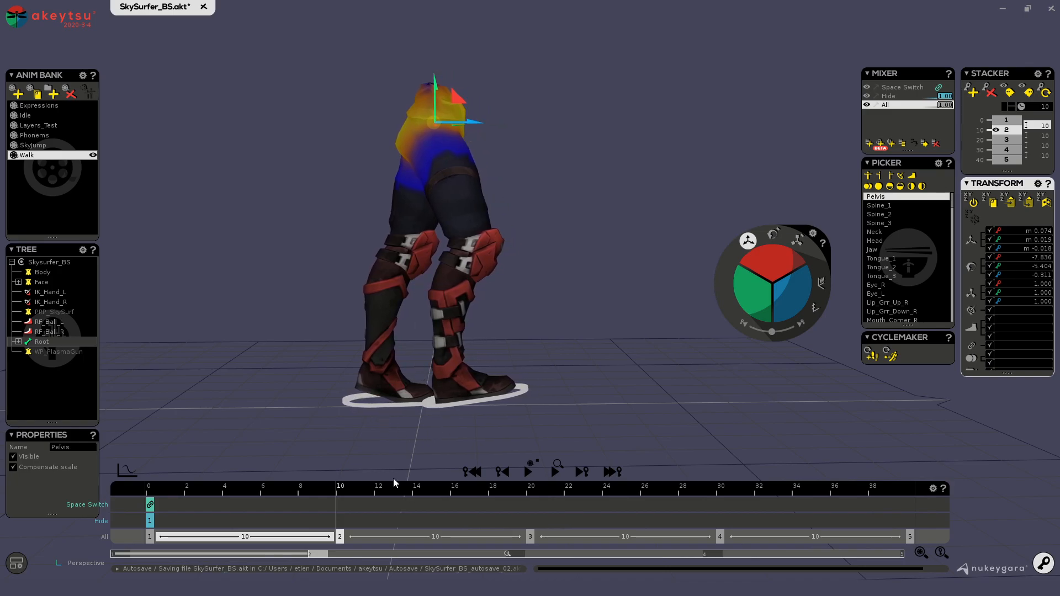
left_click_drag(142, 489, 344, 539)
left_click_drag(473, 121, 470, 120)
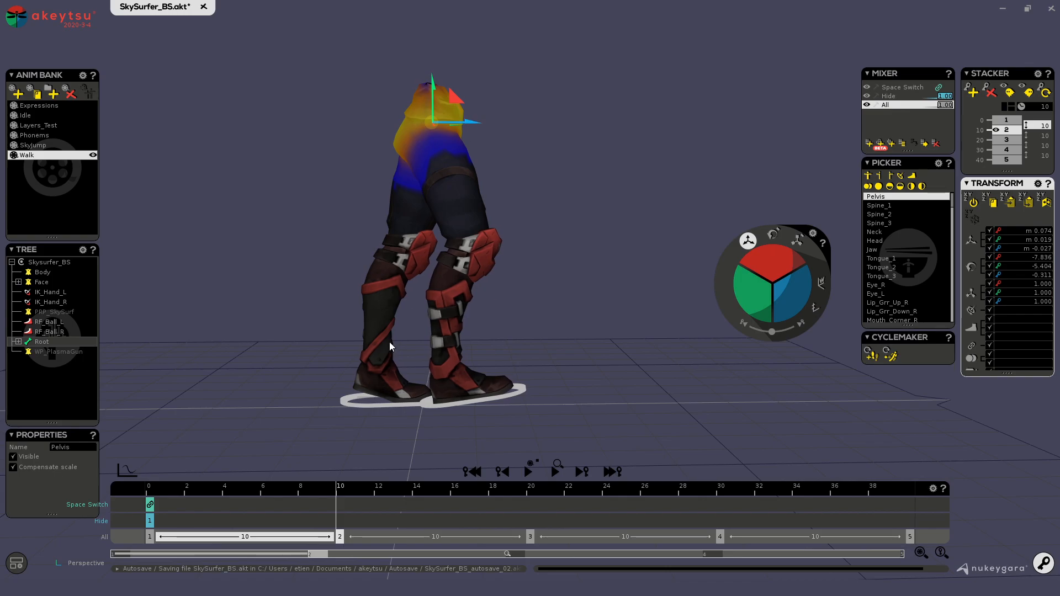
Compare the following keys from the side, and move the pelvis back at frame 30 to about -0.048 m in Z.
key("Down")
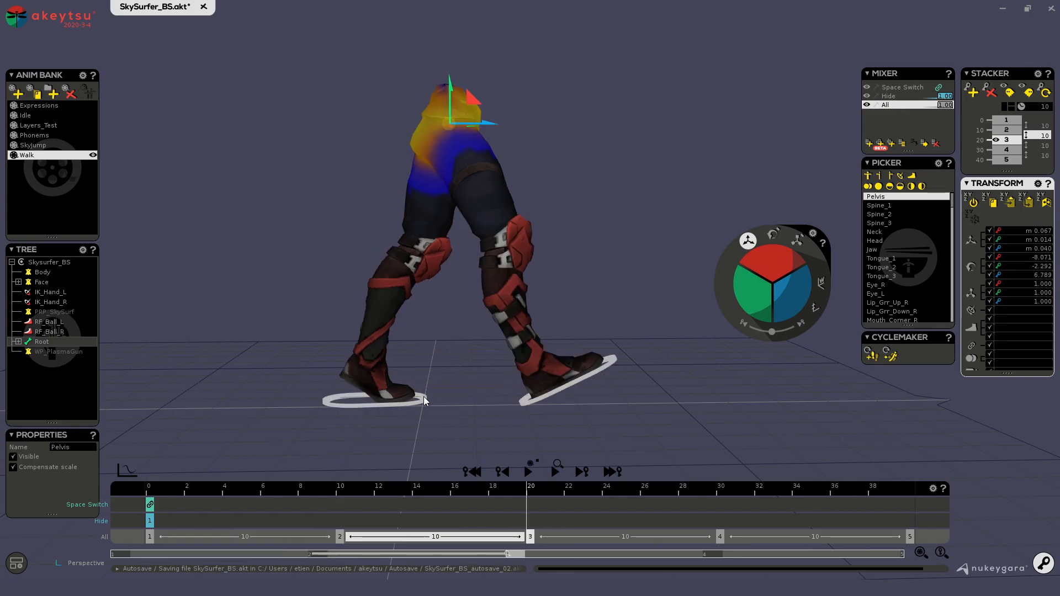
key("Down")
key("Up")
key("Down")
left_click_drag(713, 491, 717, 530)
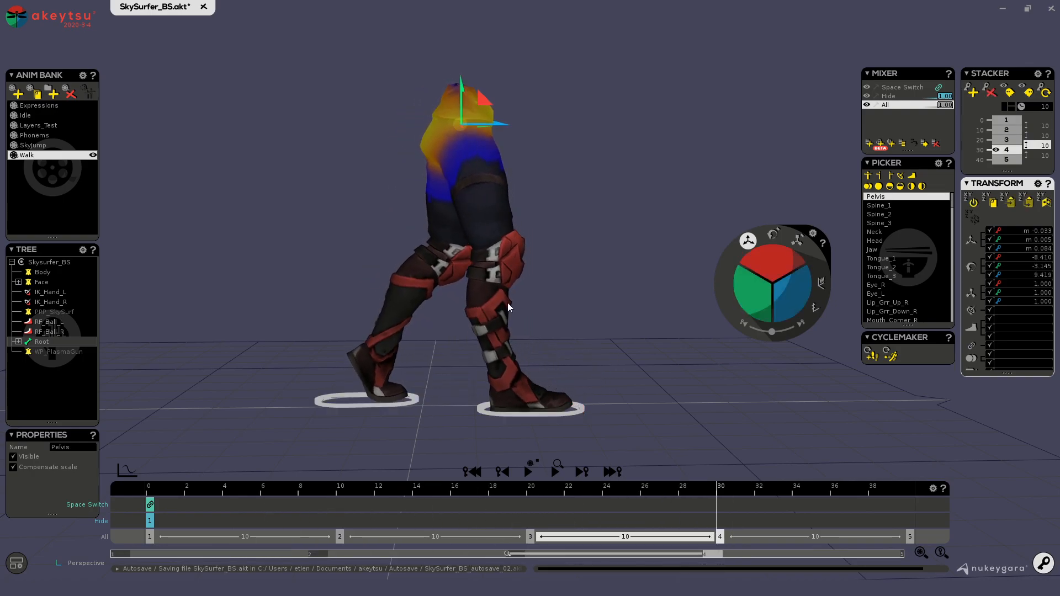
left_click_drag(507, 122, 467, 125)
left_click_drag(721, 494, 565, 516)
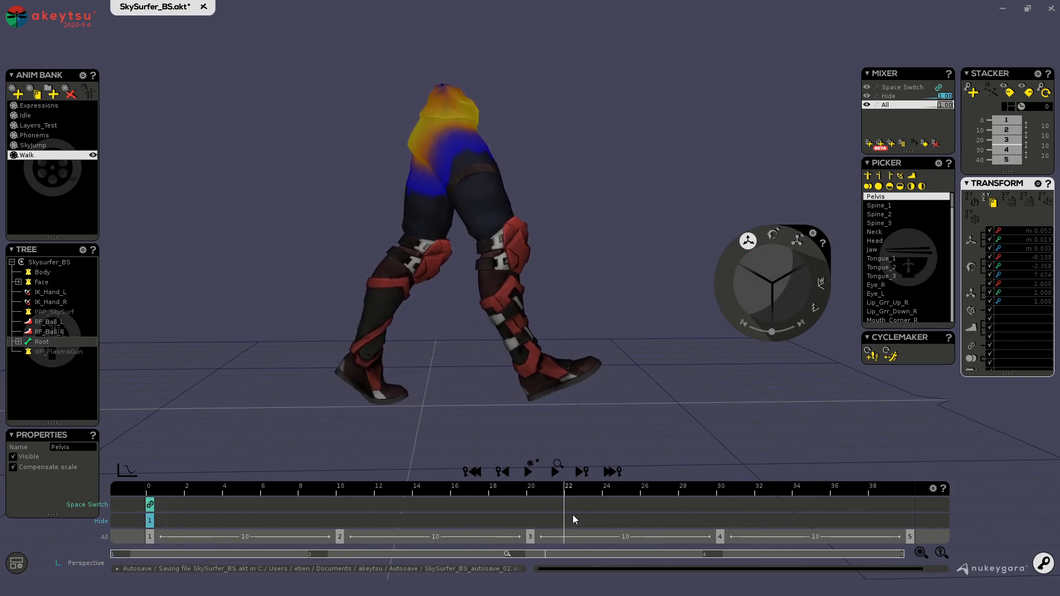
left_click(720, 533)
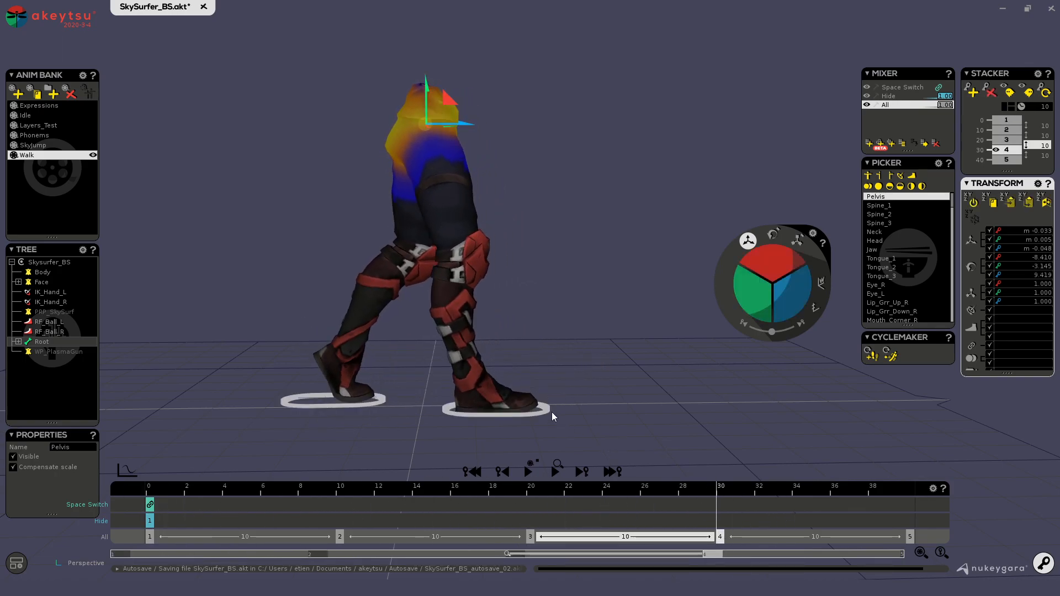
Review the motion through frame 40 and delete key 5 there.
left_click_drag(733, 496, 976, 511)
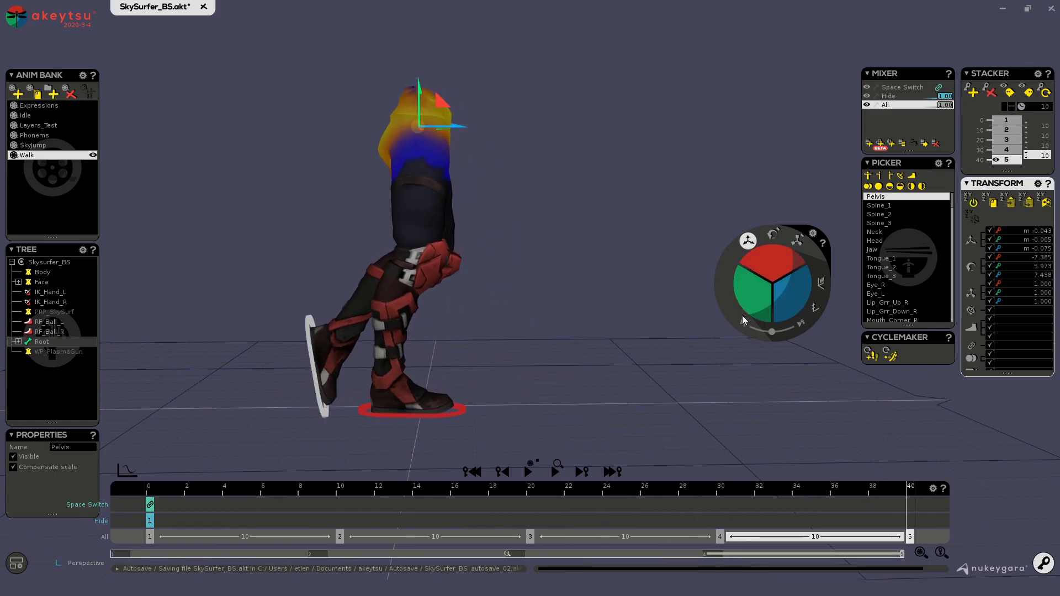
left_click(910, 537)
key("Delete")
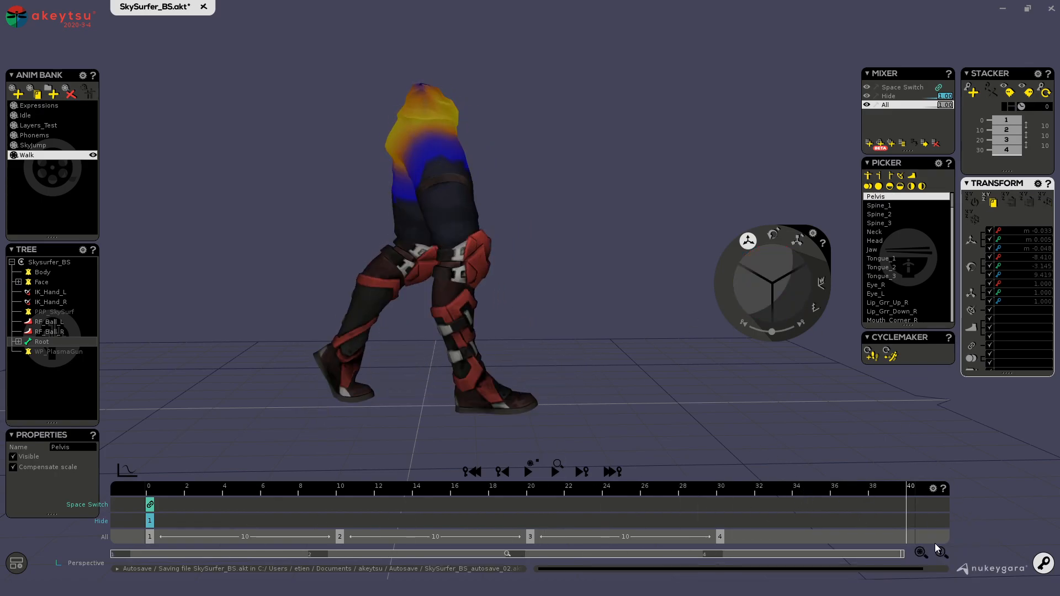
Loop the animation with a 10-frame interval after key 4, and scrub back to frame 0 to check the cycle.
left_click(1044, 91)
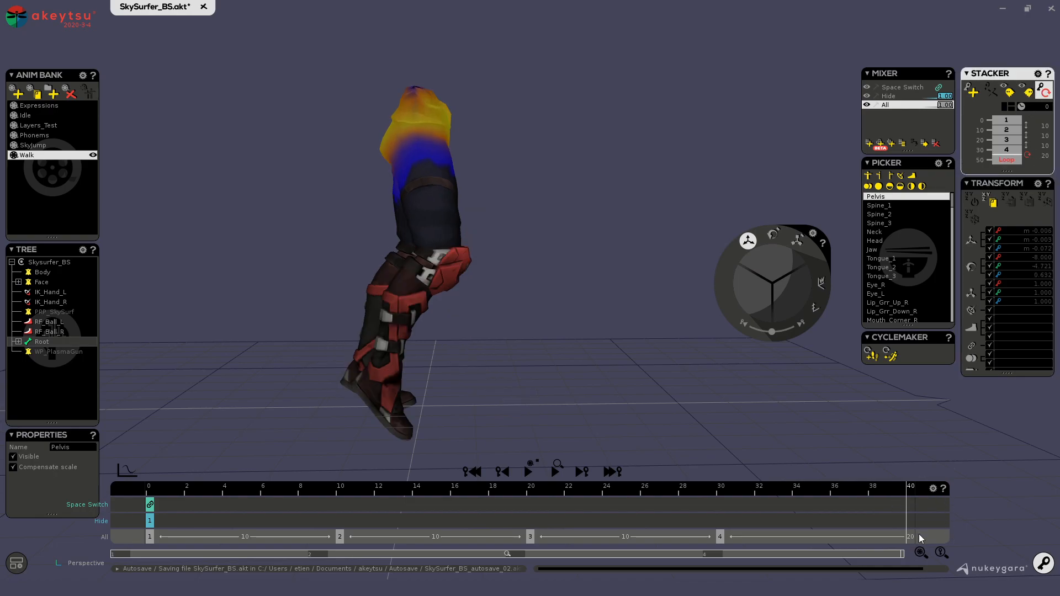
double_click(1047, 155)
type("10")
key("Return")
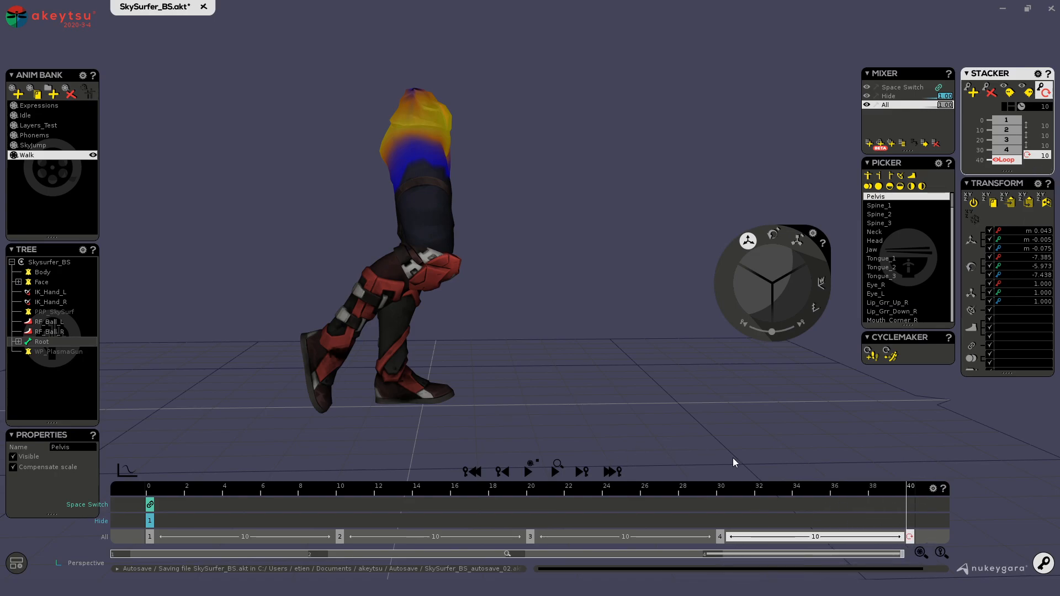
left_click_drag(867, 494, 133, 509)
left_click_drag(569, 324, 620, 355, "alt")
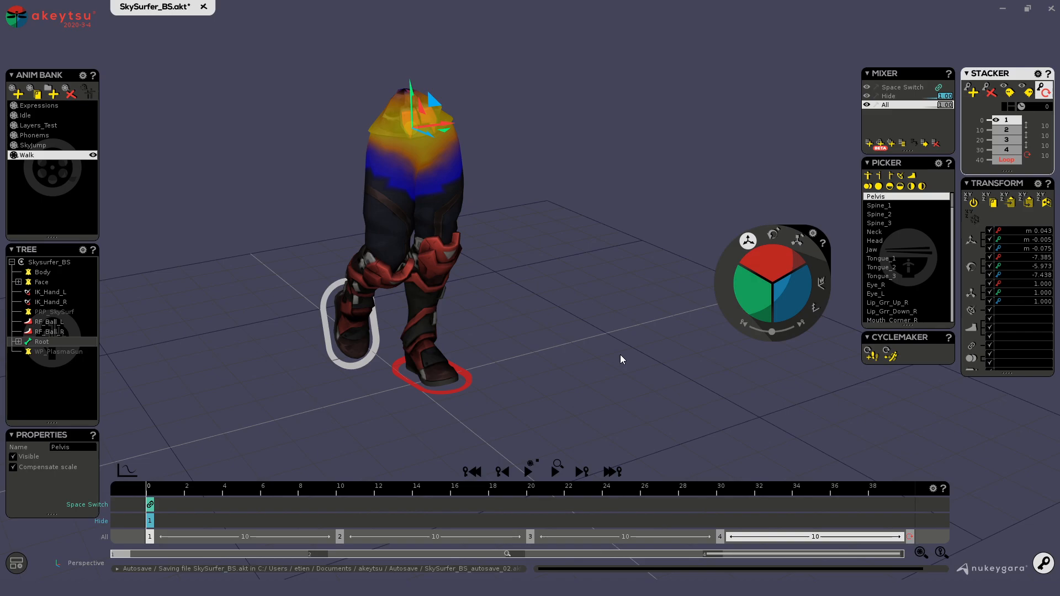